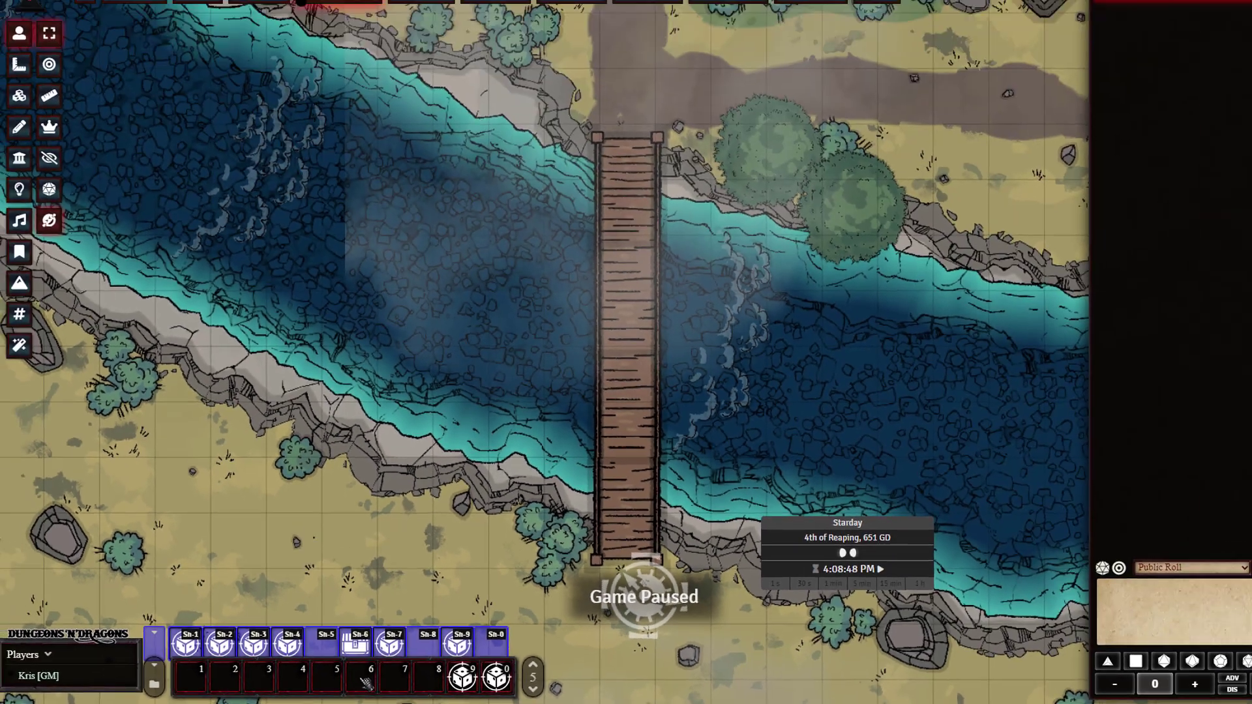
Create a new macro and name it 221.
{"action": "left_click", "coordinate": [750, 636]}
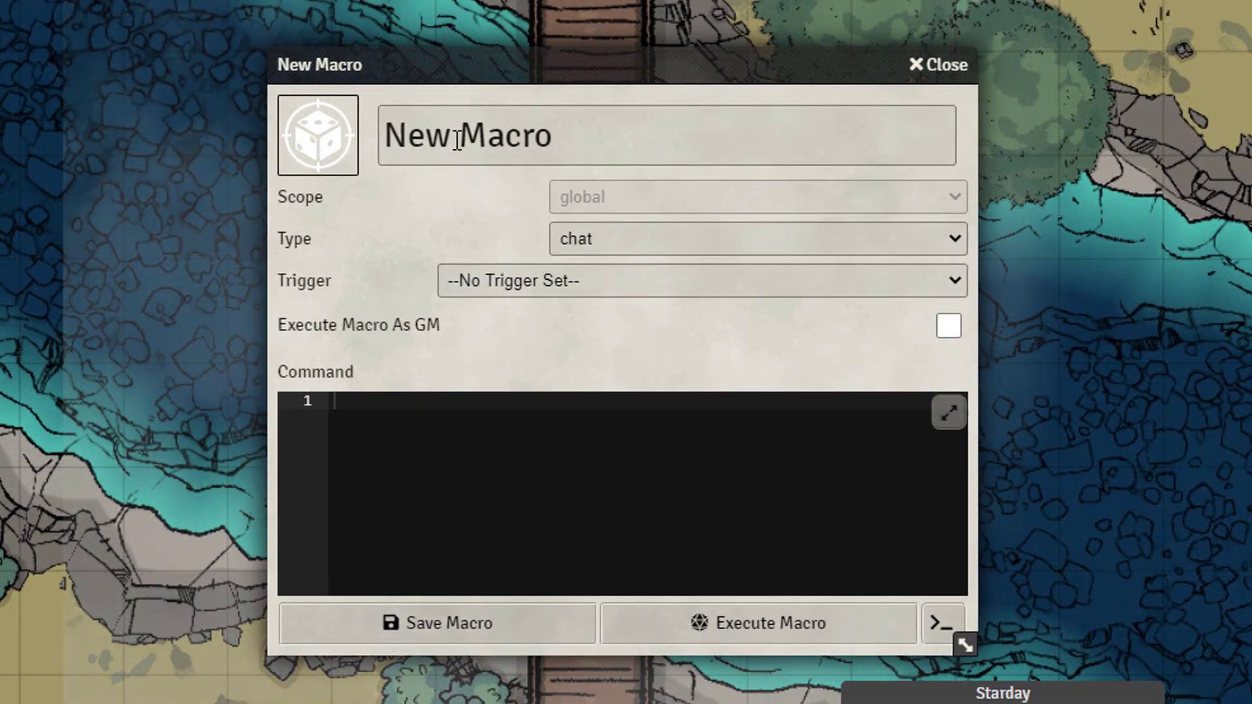
{"action": "left_click_drag", "start_coordinate": [383, 136], "coordinate": [591, 131]}
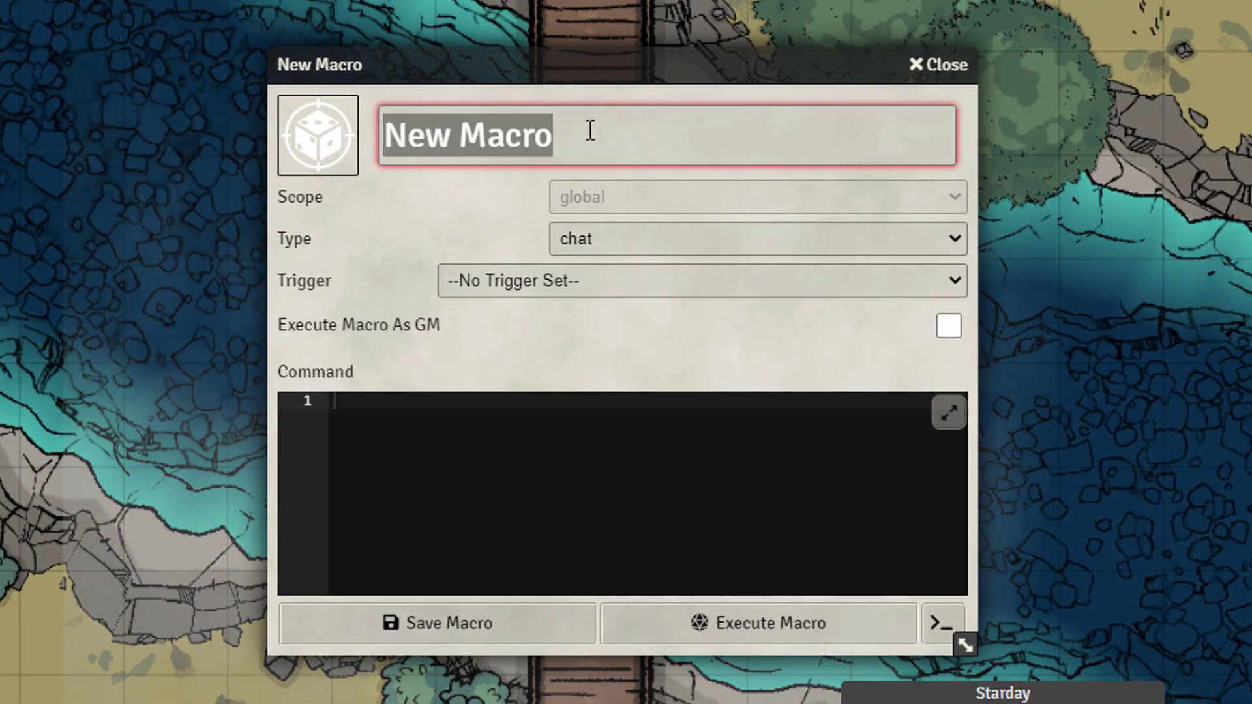
{"action": "type", "text": "221"}
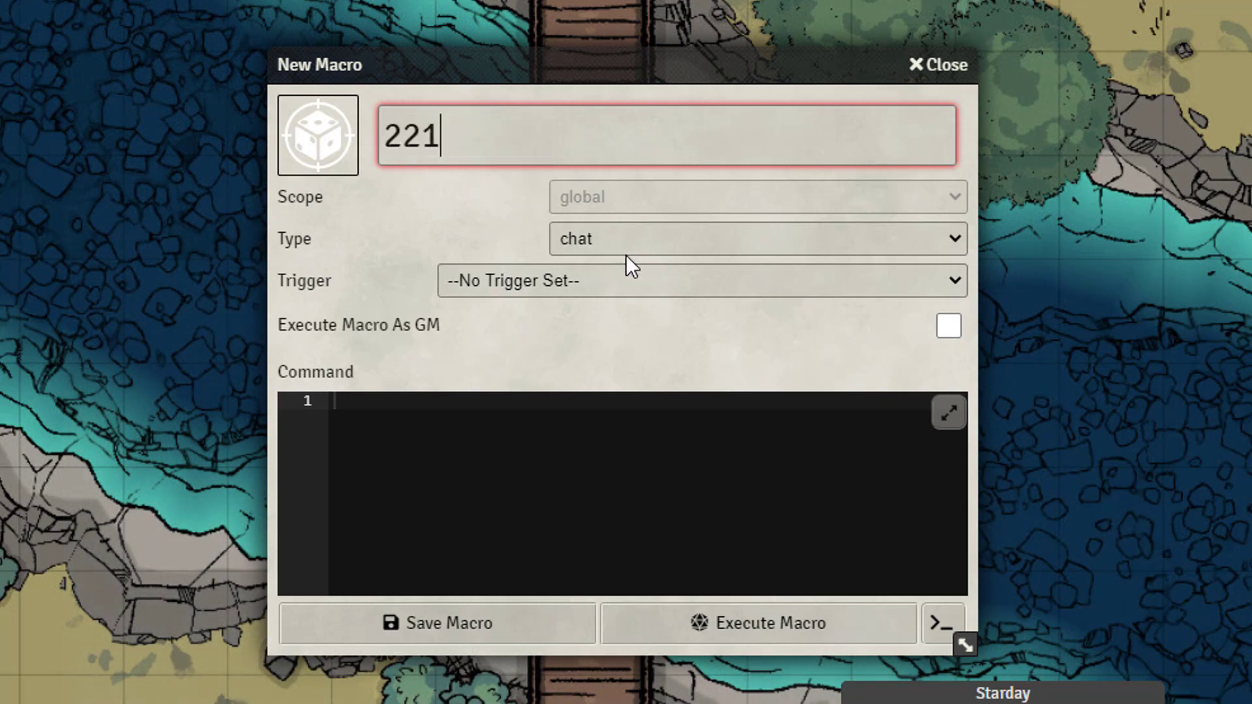
Keep macro 221 as chat type, enter "rtrerterggergererg" as its command, and execute it.
{"action": "left_click", "coordinate": [536, 245]}
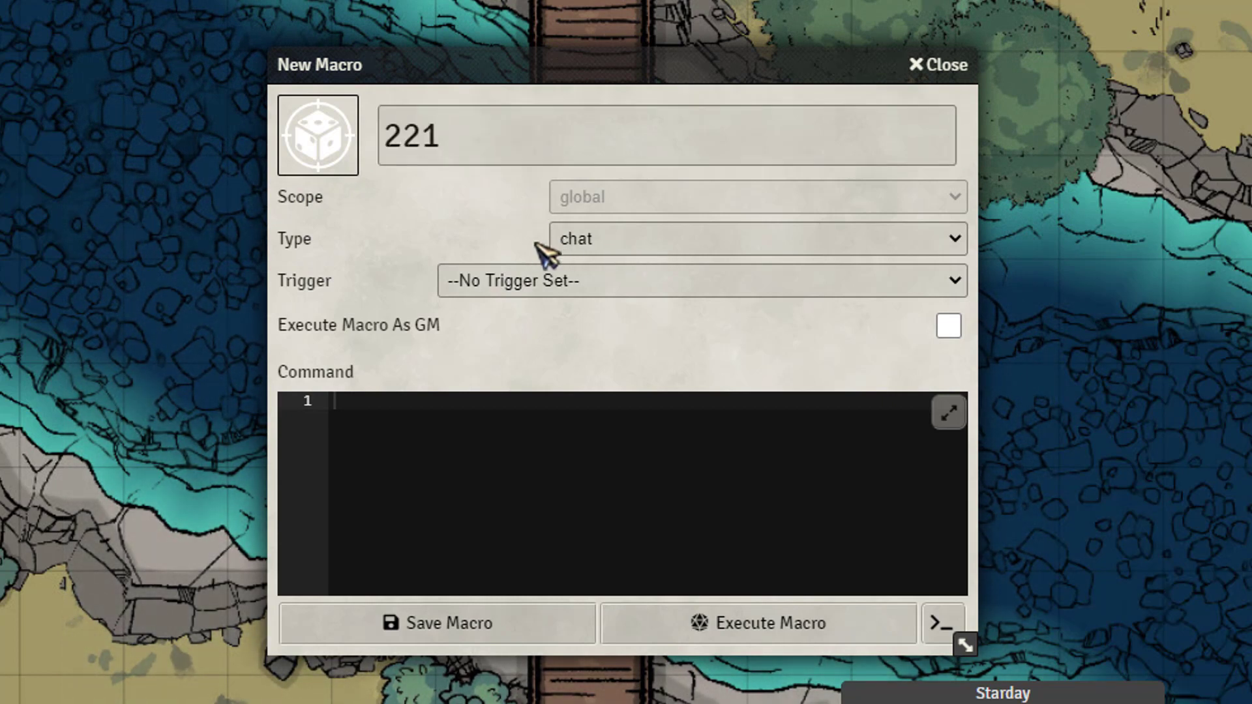
{"action": "left_click", "coordinate": [657, 240]}
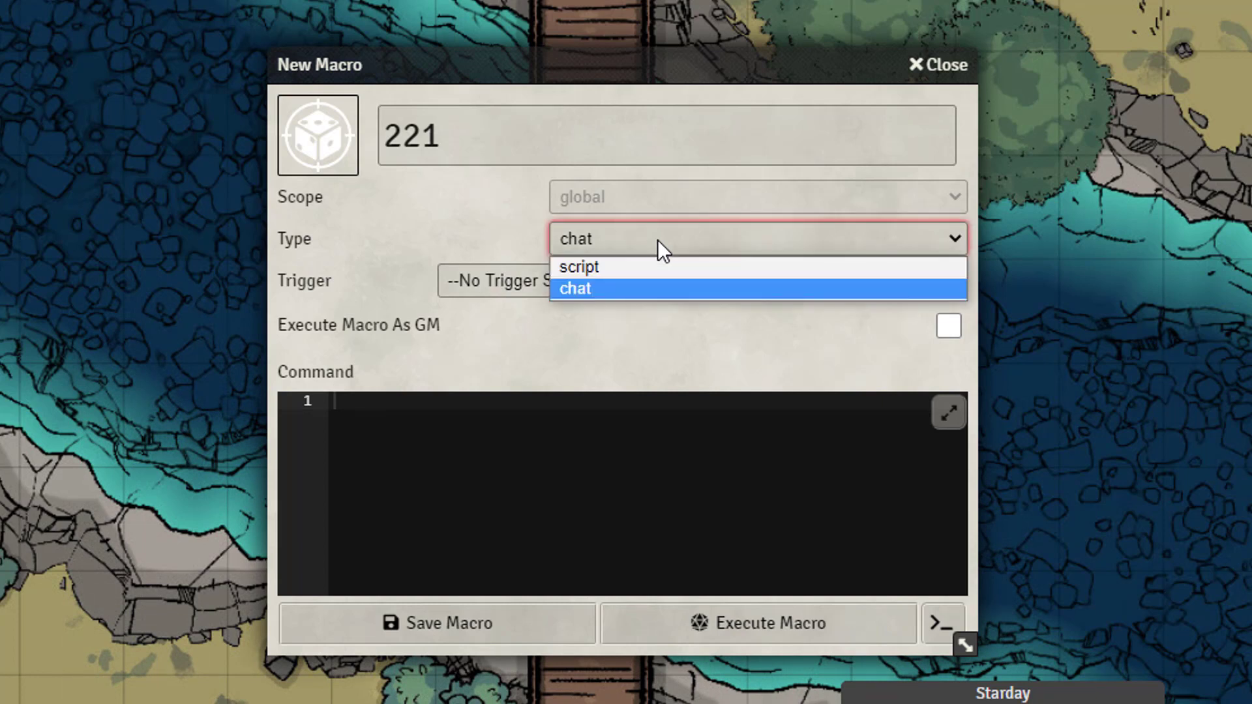
{"action": "left_click", "coordinate": [652, 288]}
{"action": "left_click", "coordinate": [632, 455]}
{"action": "type", "text": "rtrerterggergererg"}
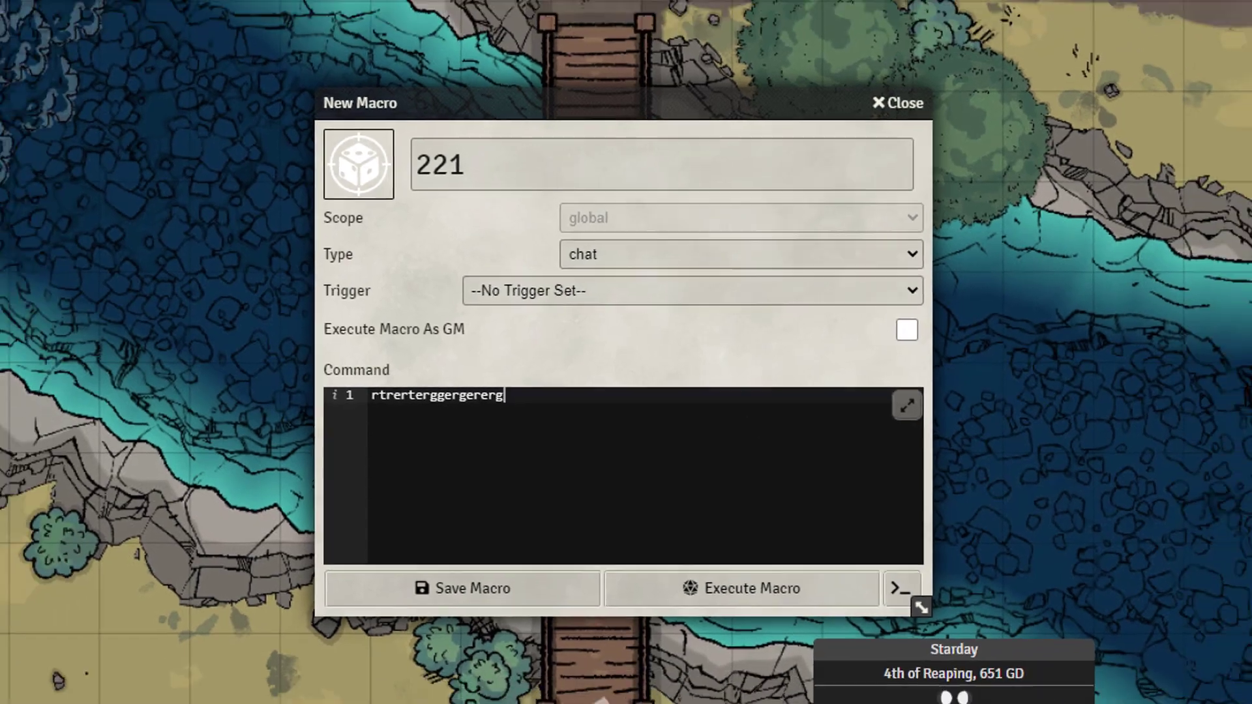
{"action": "left_click", "coordinate": [758, 623]}
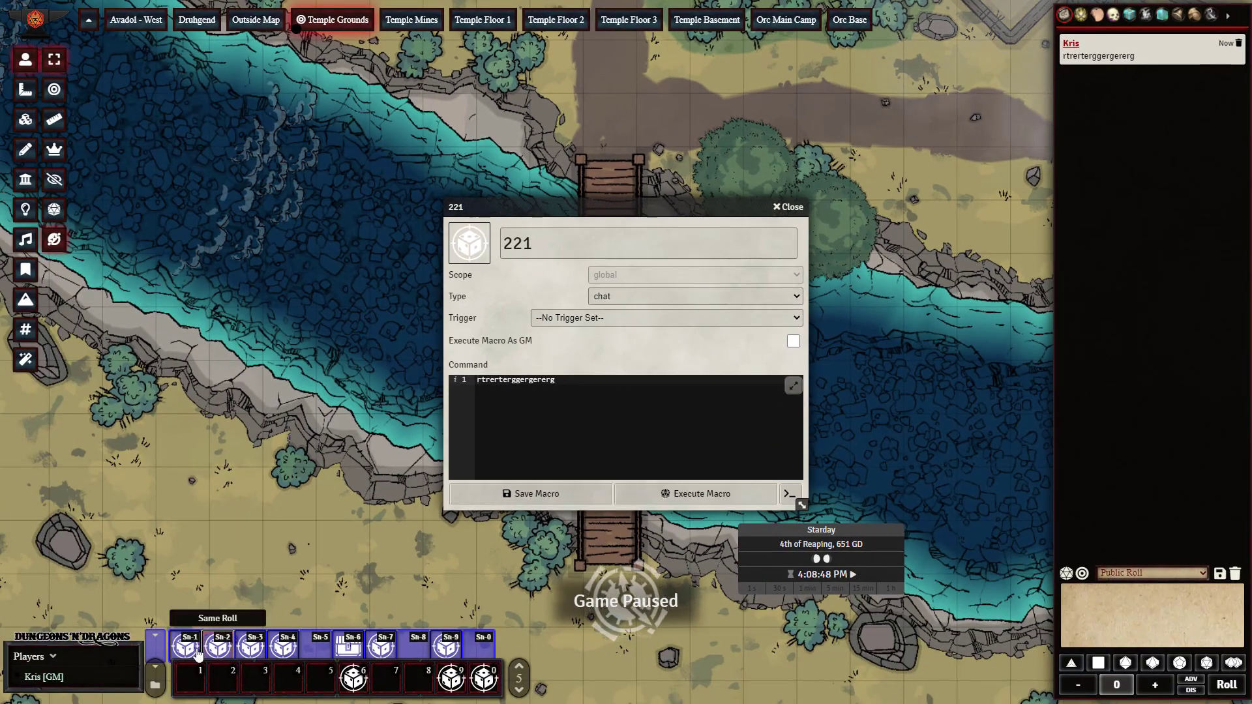
Replace macro 221's command with the mm_audio script from the existing hotbar macro and set its type to script.
{"action": "right_click", "coordinate": [188, 642]}
{"action": "left_click", "coordinate": [189, 582]}
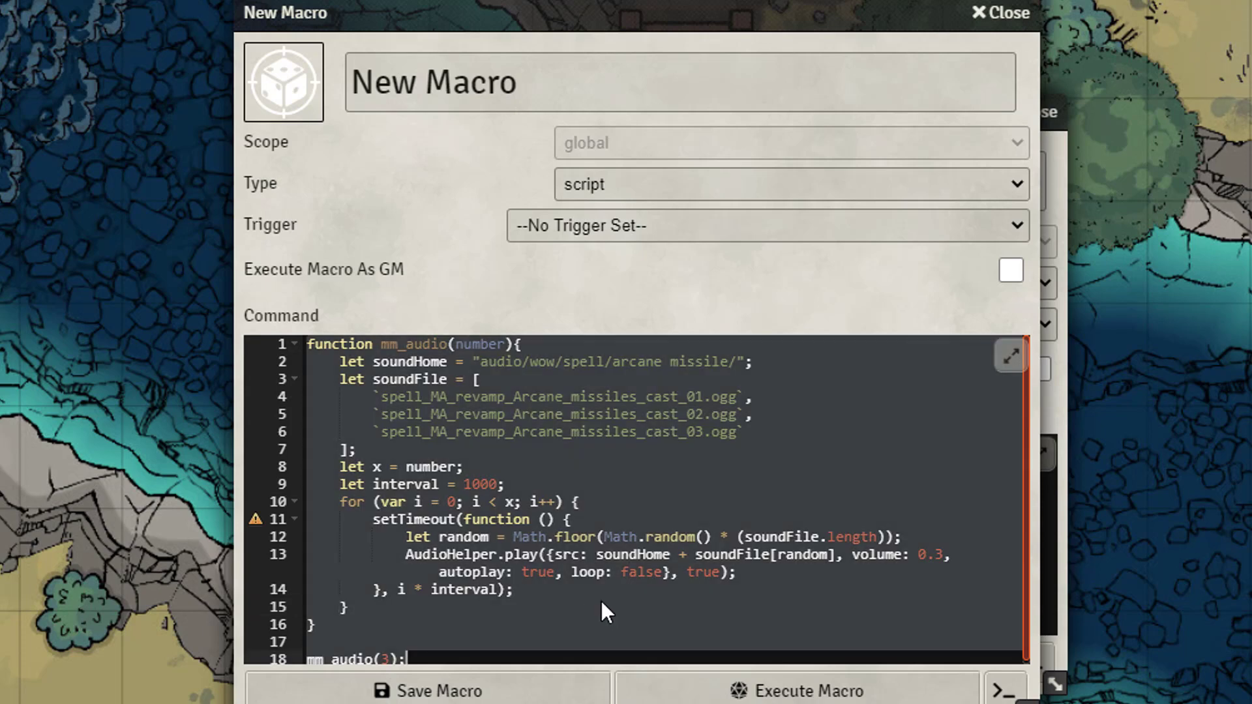
{"action": "left_click", "coordinate": [1000, 12]}
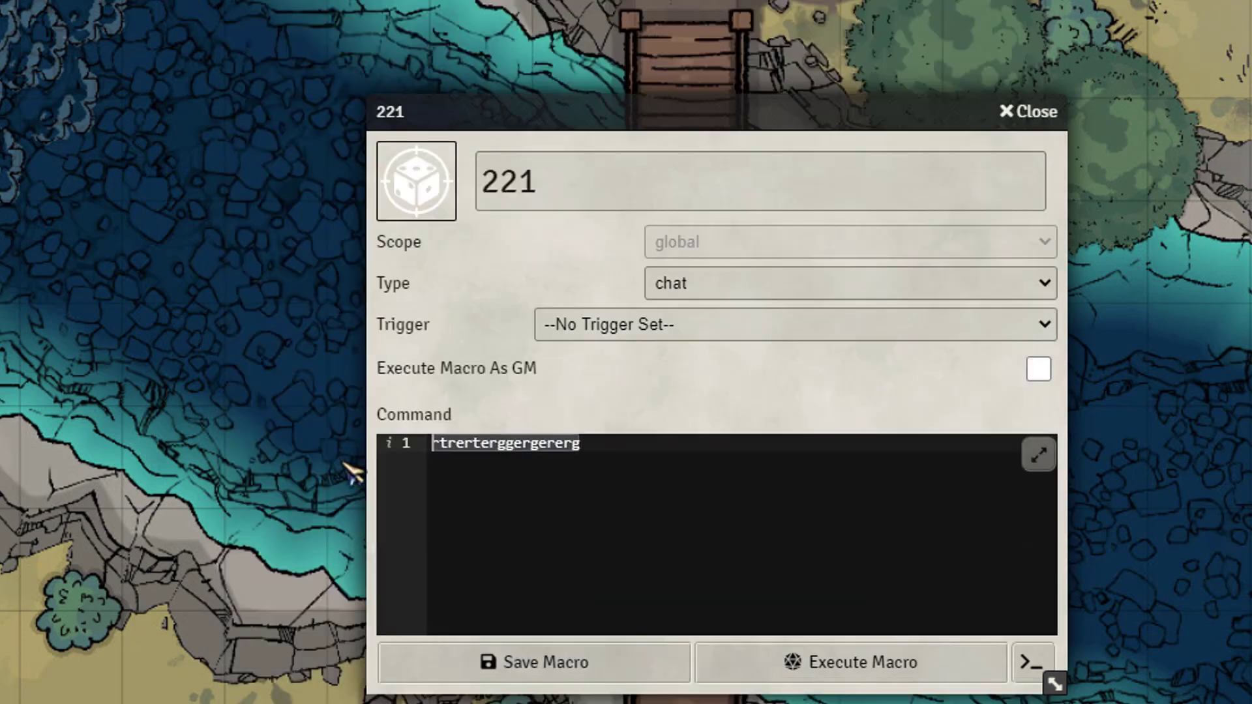
{"action": "key", "text": "ctrl+a"}
{"action": "key", "text": "ctrl+v"}
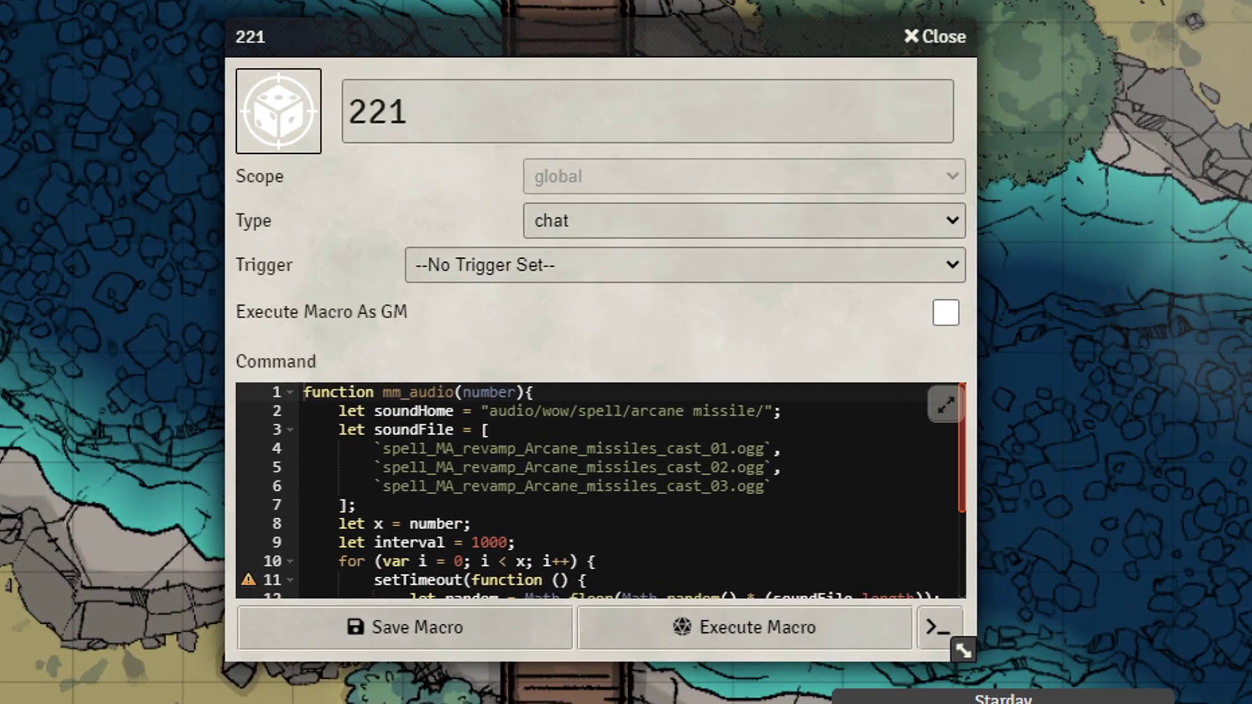
{"action": "left_click", "coordinate": [812, 222]}
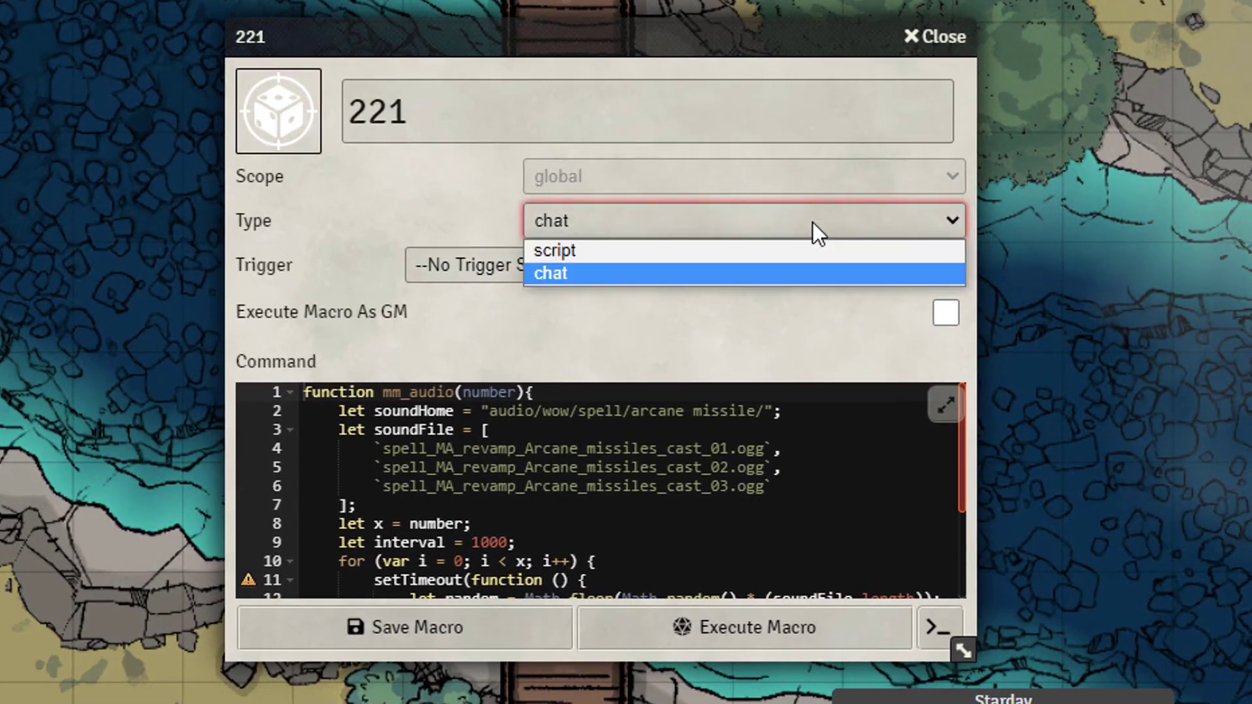
{"action": "left_click", "coordinate": [793, 258]}
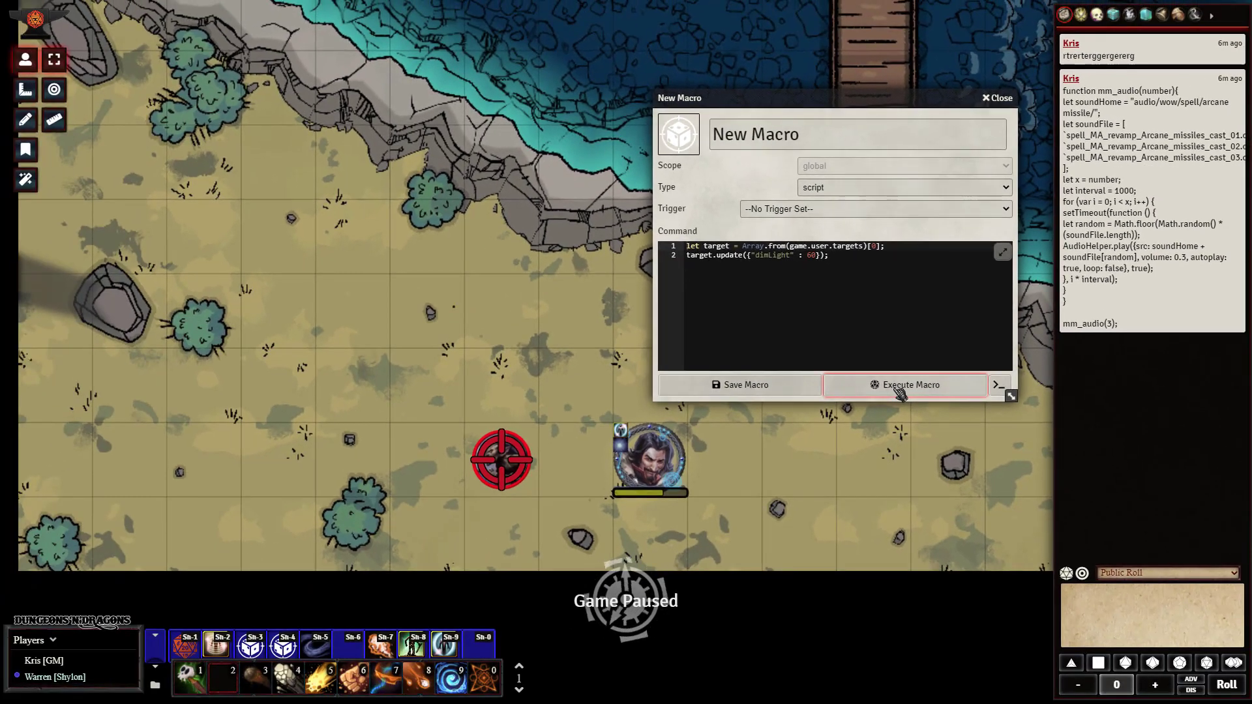
Execute the player's macro on the targeted token with a direct dimLight update of 60, and with dimLight 9000 through TokenUpdate.
{"action": "left_click", "coordinate": [901, 394]}
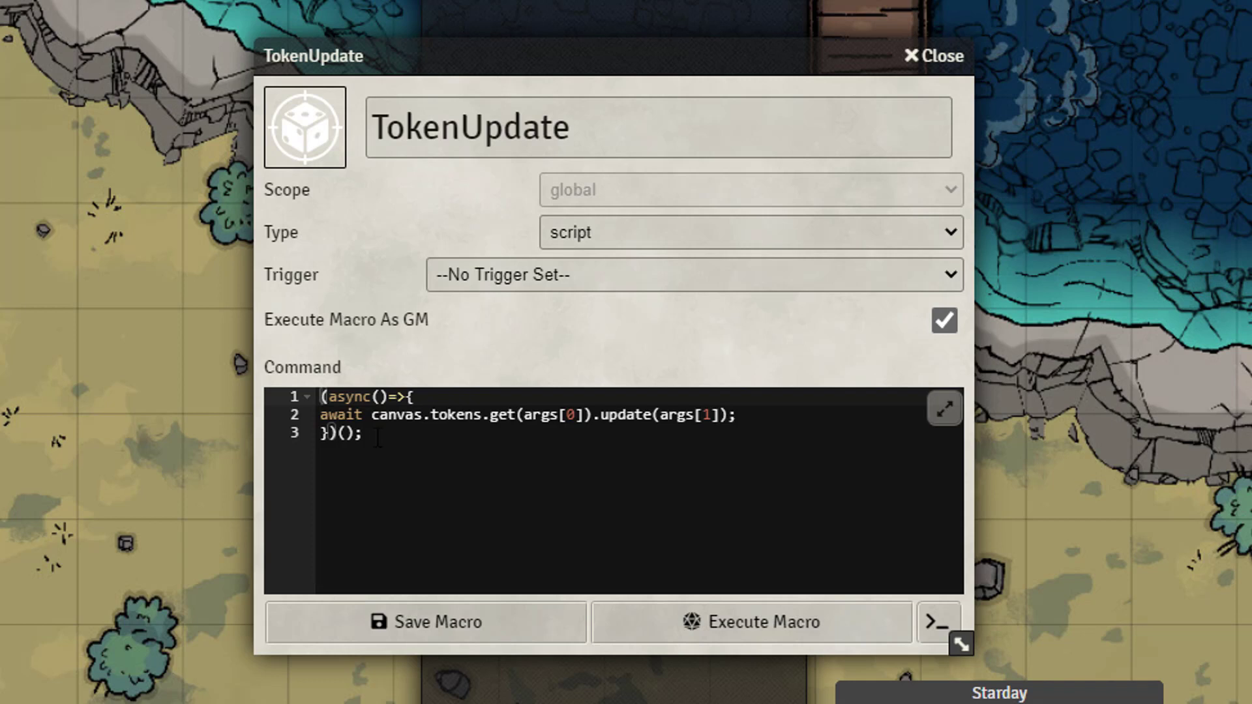
{"action": "mouse_move", "coordinate": [357, 343]}
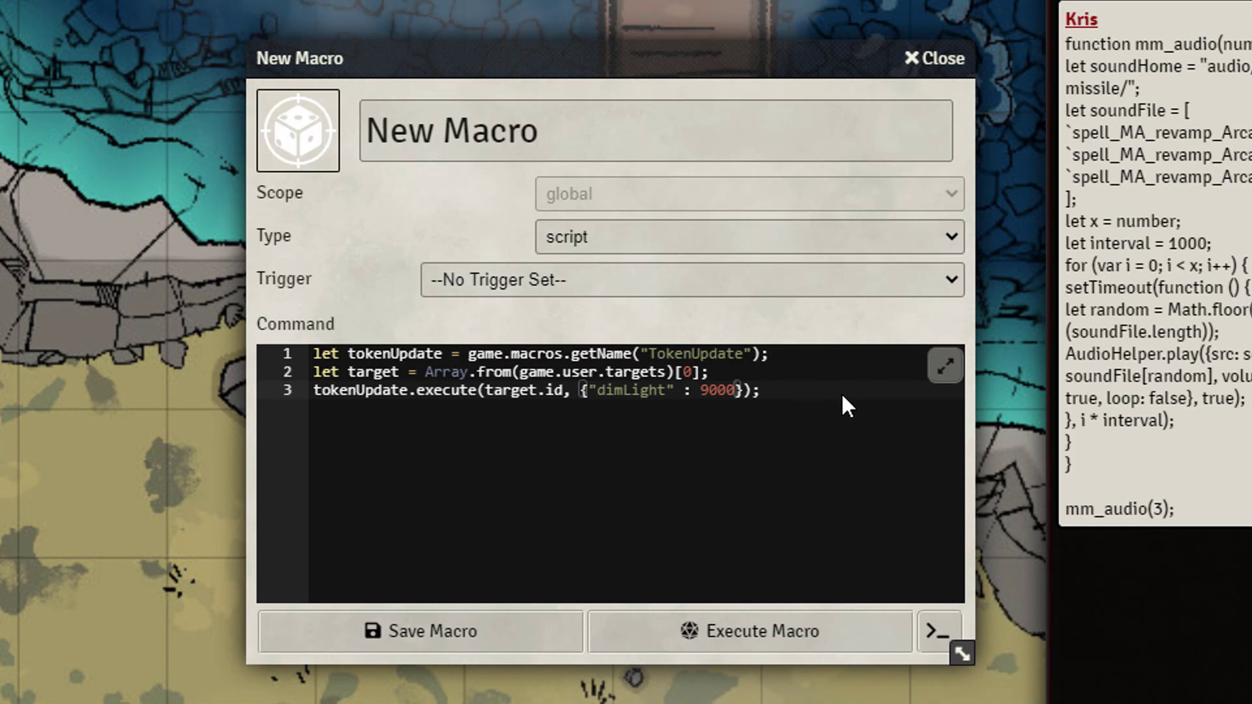
{"action": "left_click", "coordinate": [679, 626]}
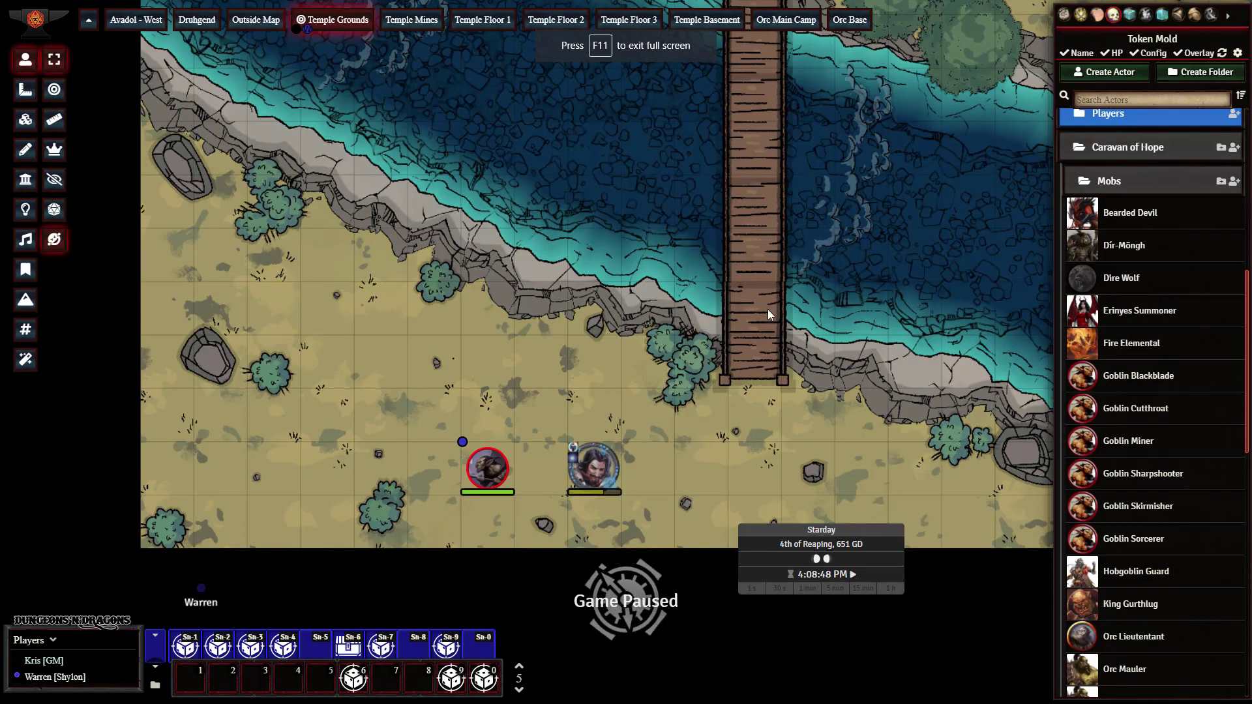
Open the targeted goblin miner's token configuration and check its vision settings.
{"action": "double_click", "coordinate": [489, 458]}
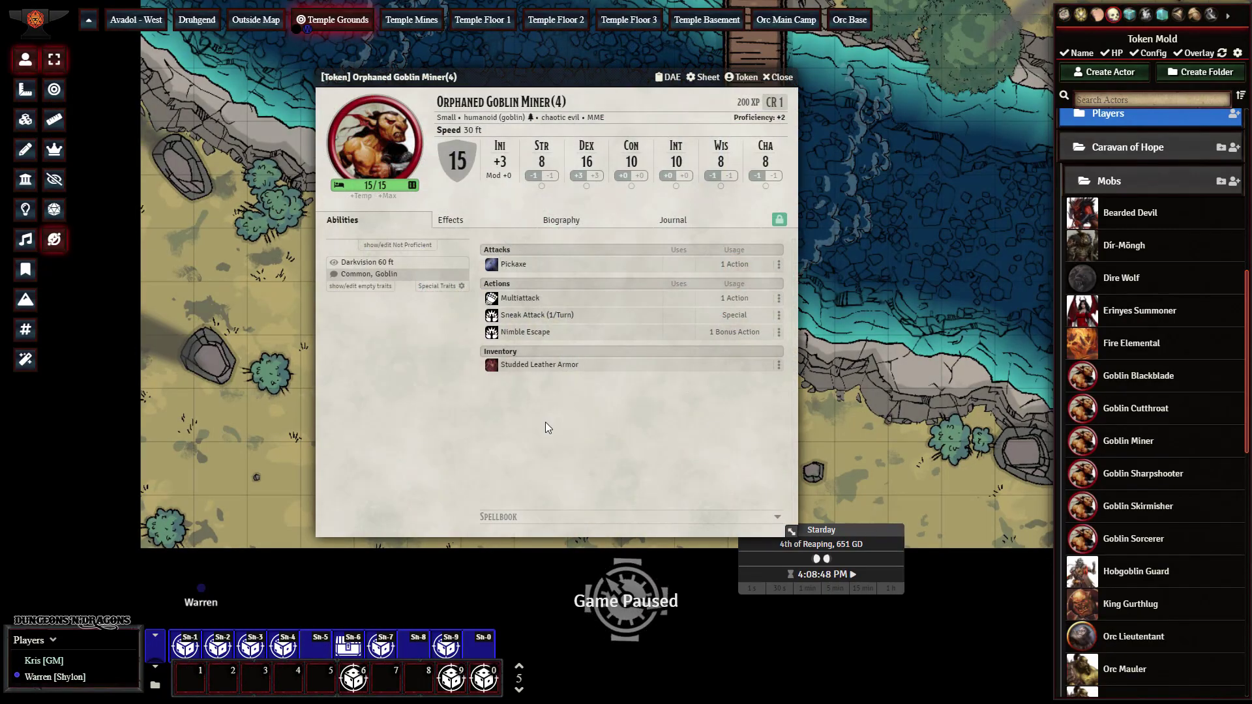
{"action": "left_click", "coordinate": [742, 77]}
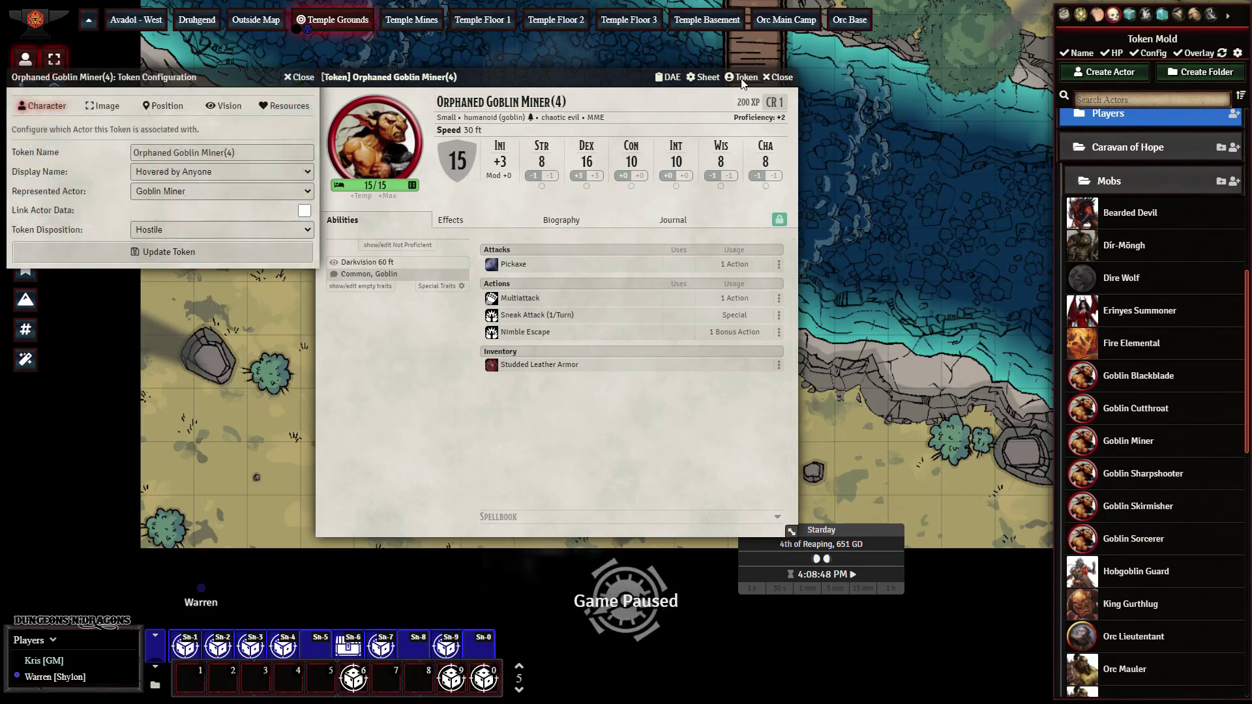
{"action": "left_click", "coordinate": [227, 109]}
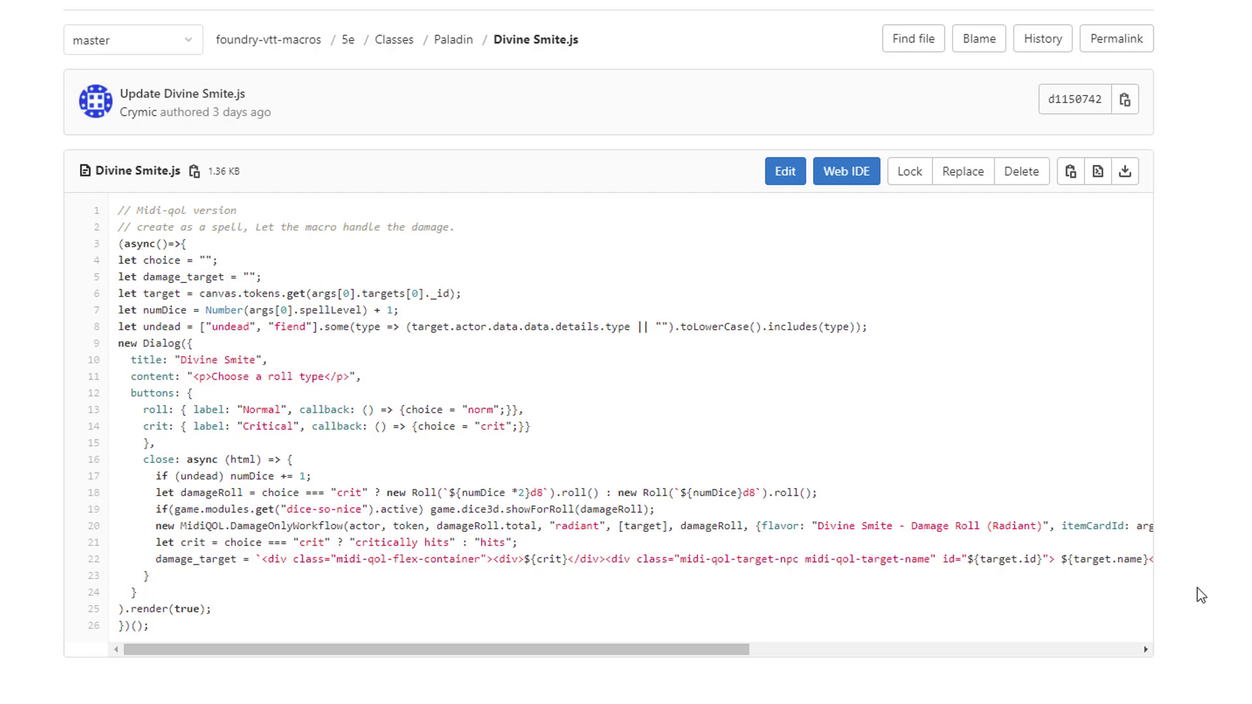
Switch to the GitLab page and select the complete Divine Smite.js macro code, including its two comment lines, for copying.
{"action": "left_click_drag", "start_coordinate": [459, 233], "coordinate": [117, 216]}
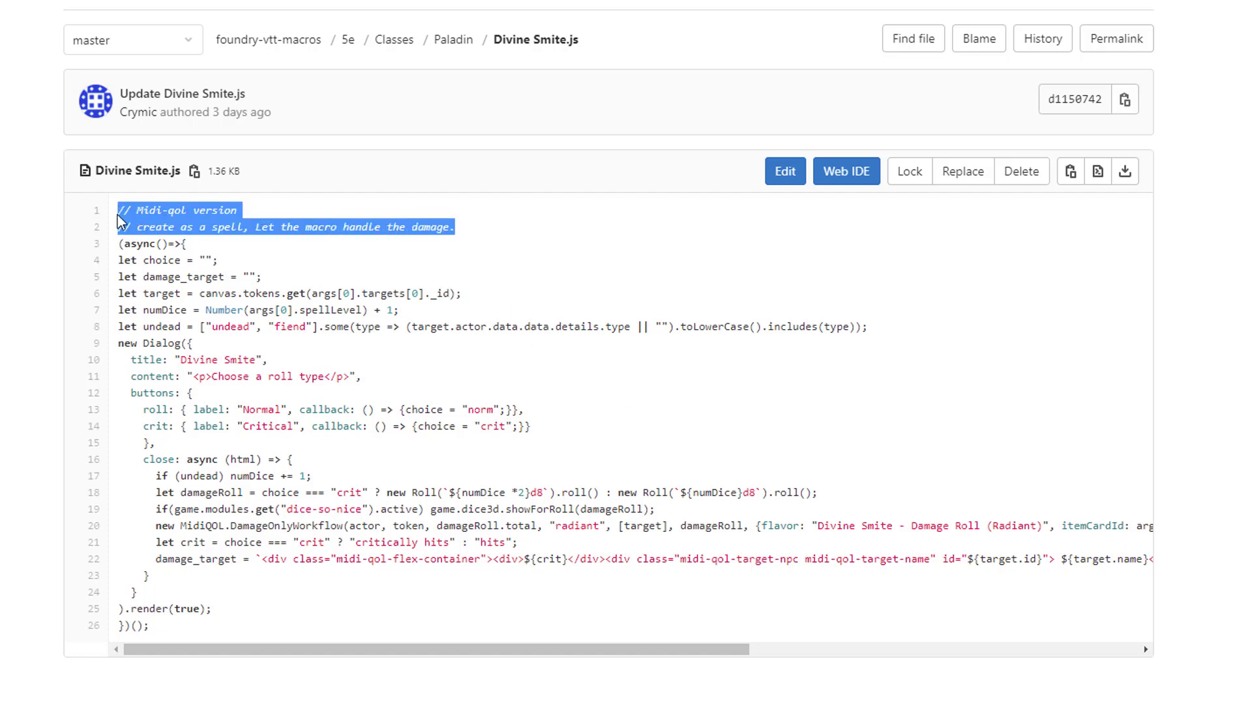
{"action": "left_click", "coordinate": [296, 245]}
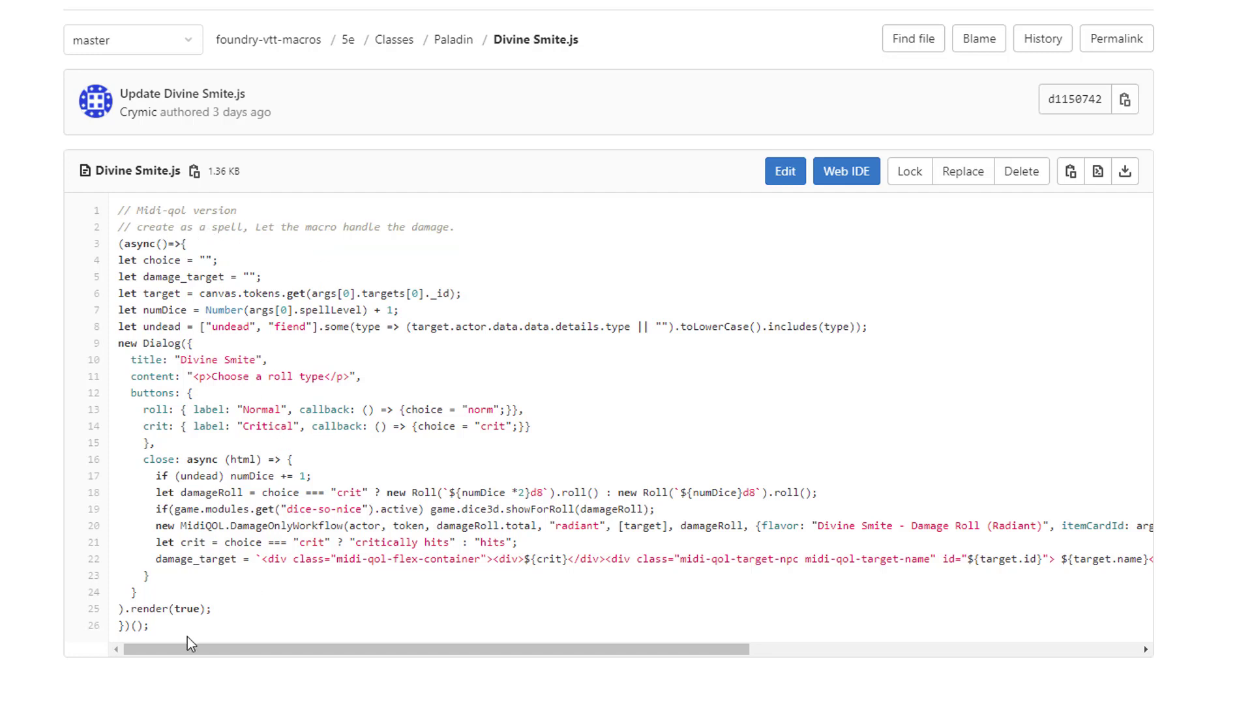
{"action": "left_click_drag", "start_coordinate": [175, 632], "coordinate": [121, 207]}
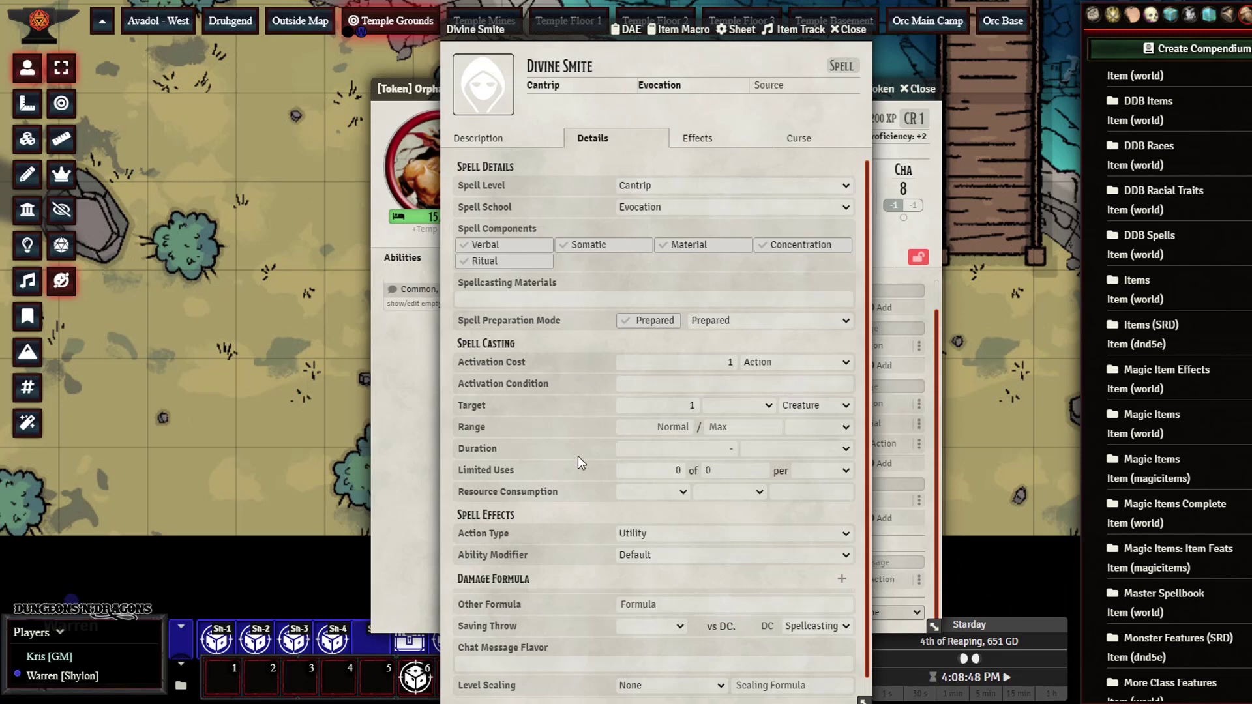
Check the On Use Macro entry in the Divine Smite spell's details.
{"action": "scroll", "coordinate": [578, 460], "scroll_direction": "down", "scroll_amount": 1}
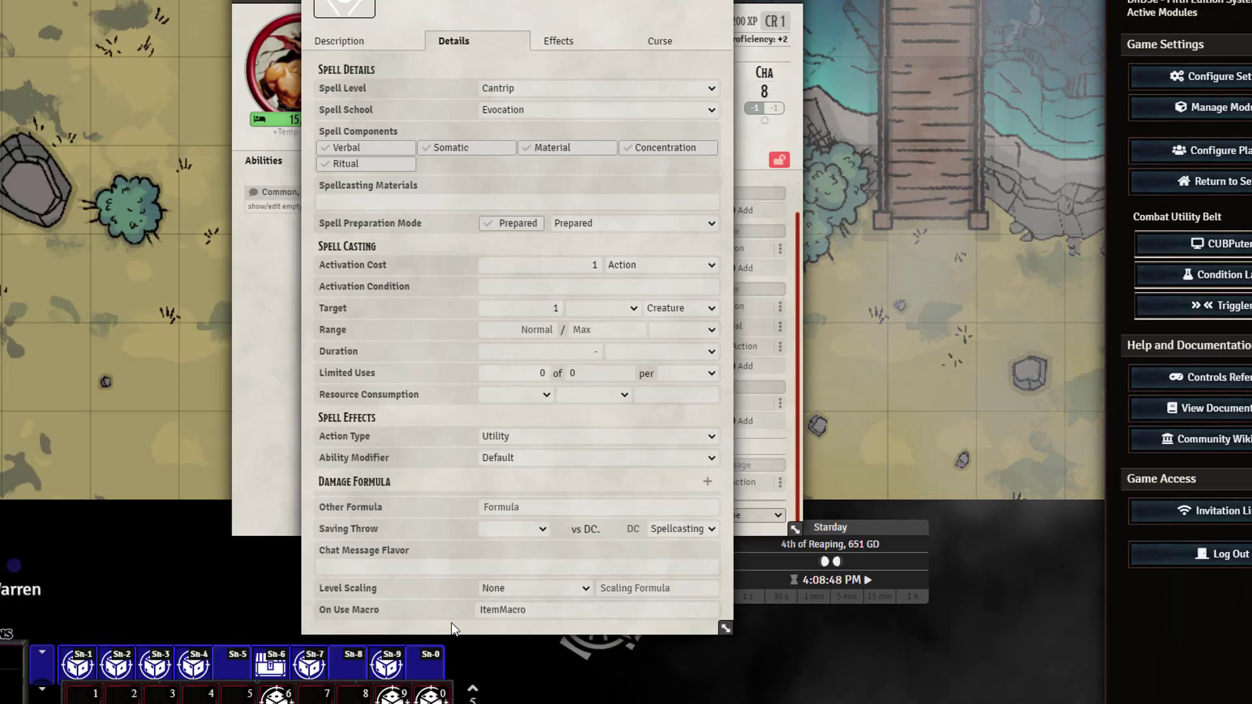
{"action": "left_click", "coordinate": [505, 613]}
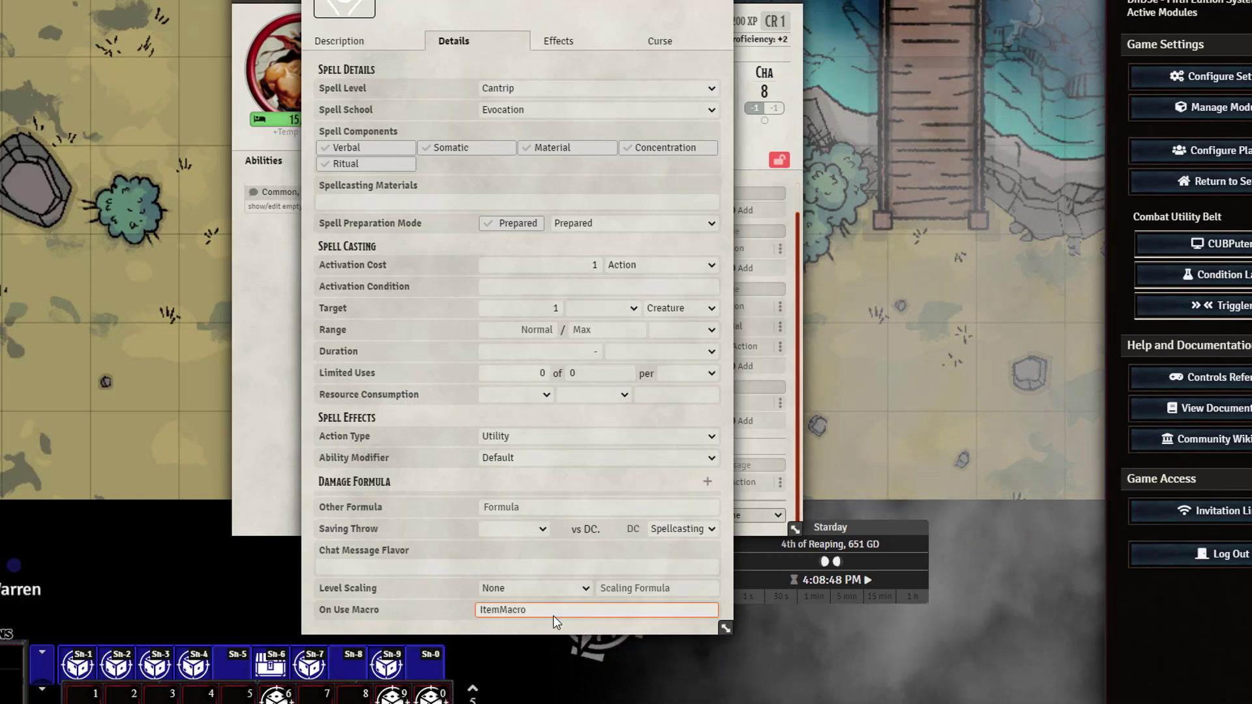
{"action": "key", "text": "Return"}
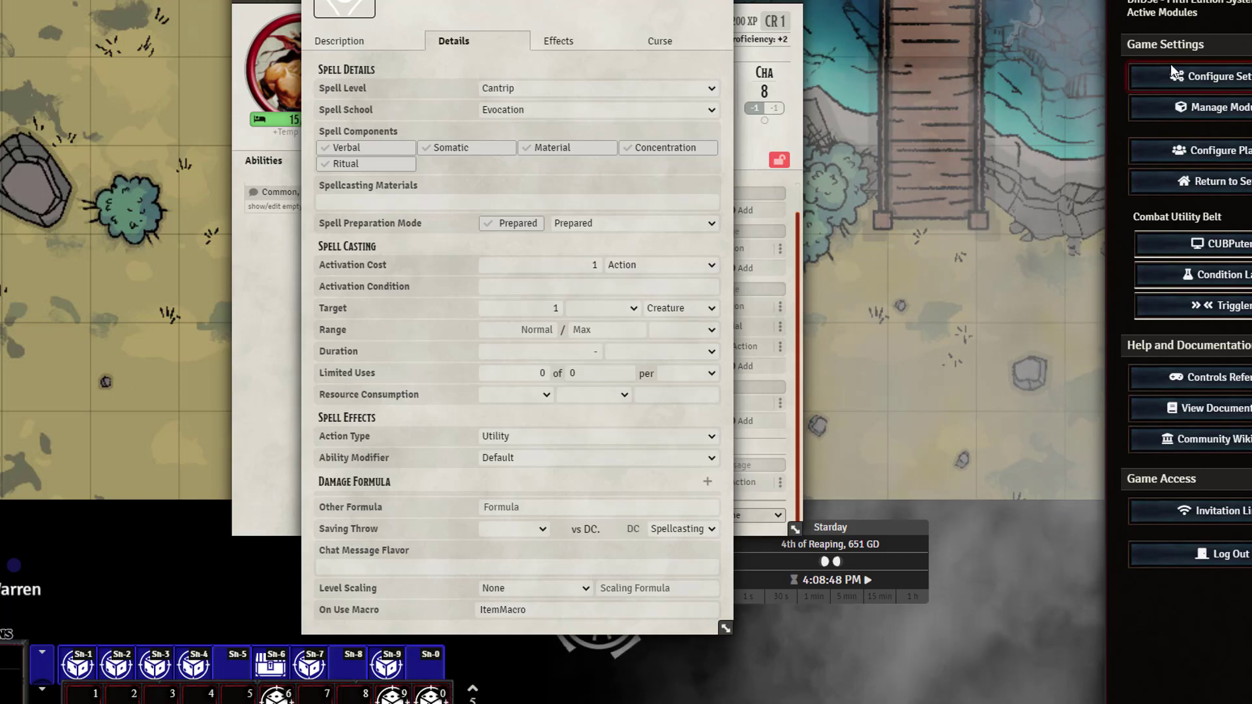
Review the Midi QOL workflow settings for the option that adds a macro to call on use, and close the settings.
{"action": "left_click", "coordinate": [1234, 83]}
{"action": "scroll", "coordinate": [631, 332], "scroll_direction": "down", "scroll_amount": 10}
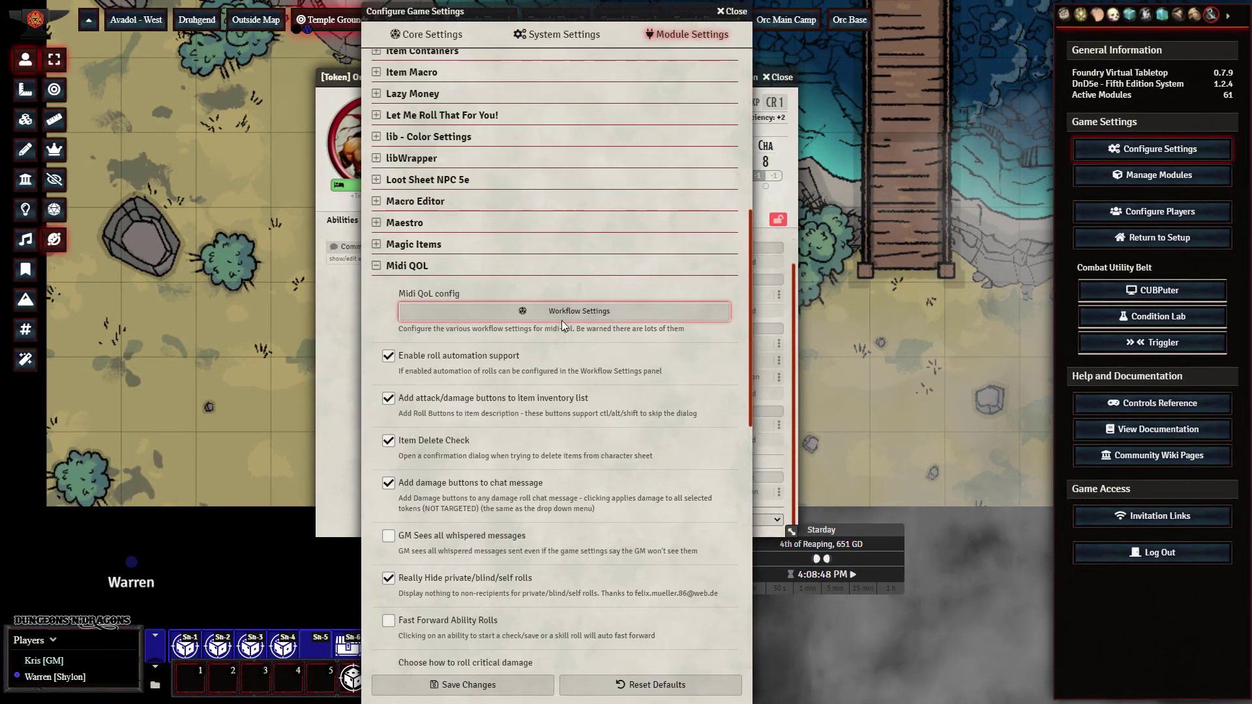
{"action": "left_click", "coordinate": [575, 315]}
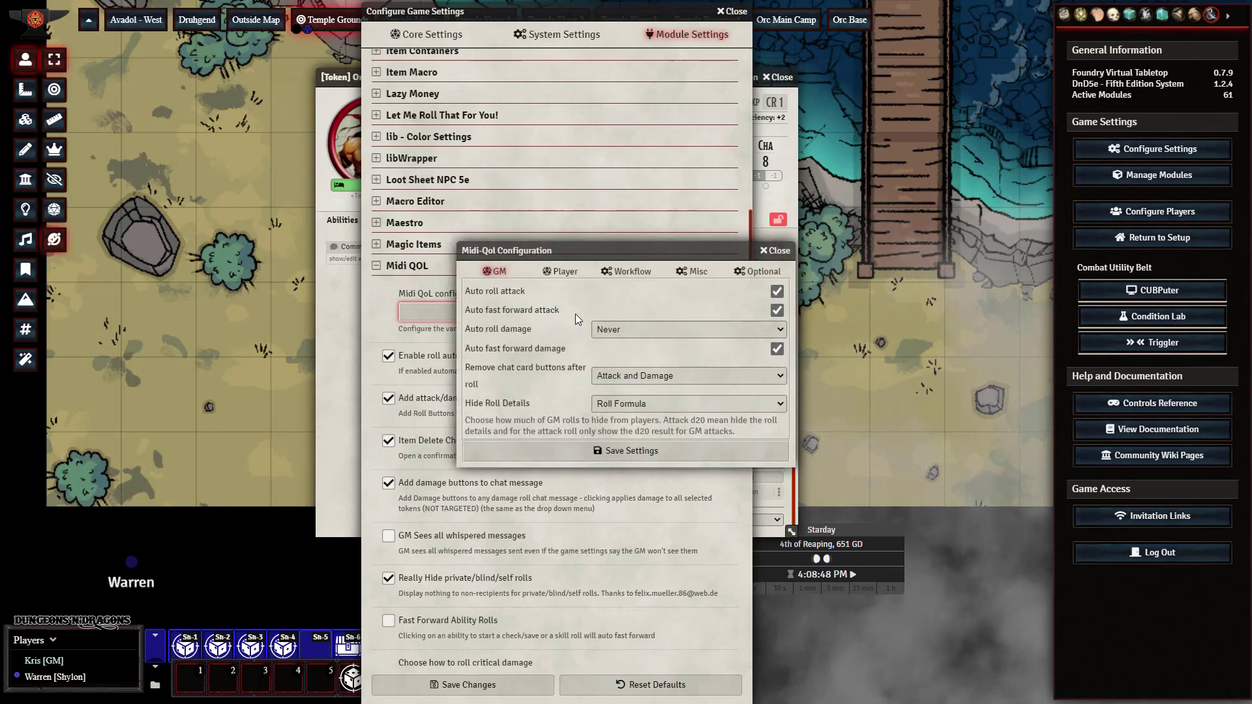
{"action": "left_click", "coordinate": [631, 271]}
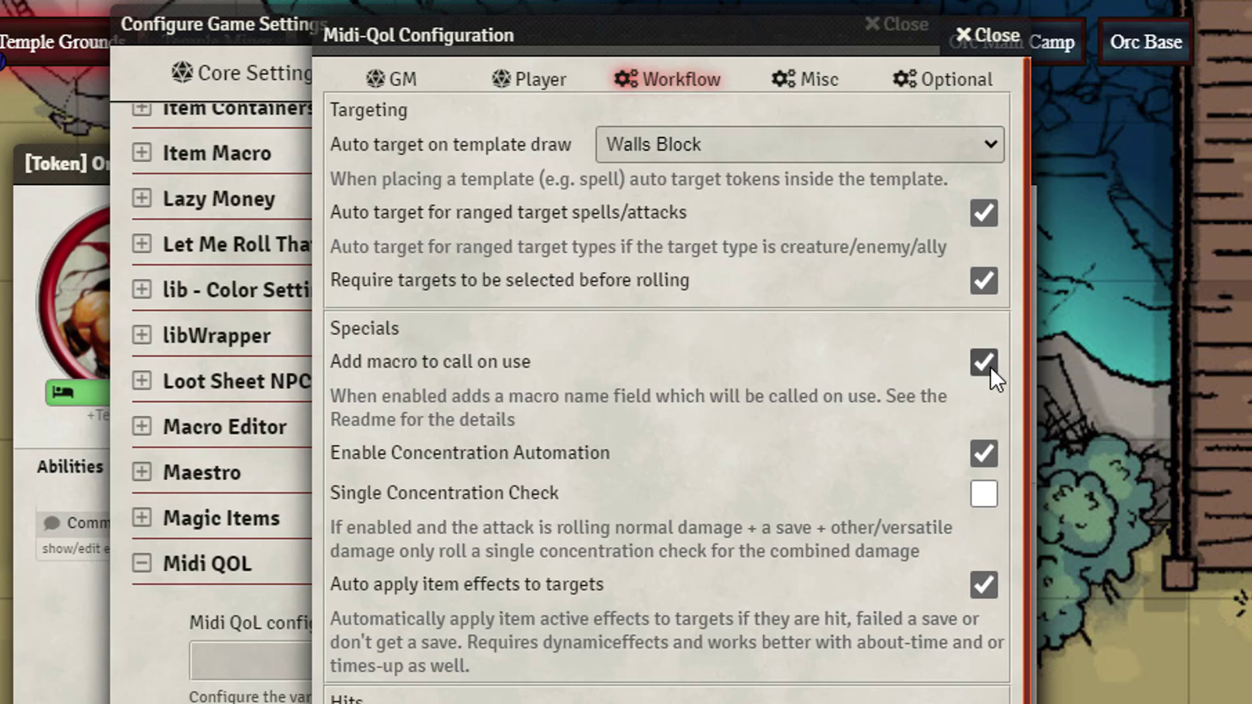
{"action": "scroll", "coordinate": [992, 368], "scroll_direction": "down", "scroll_amount": 4}
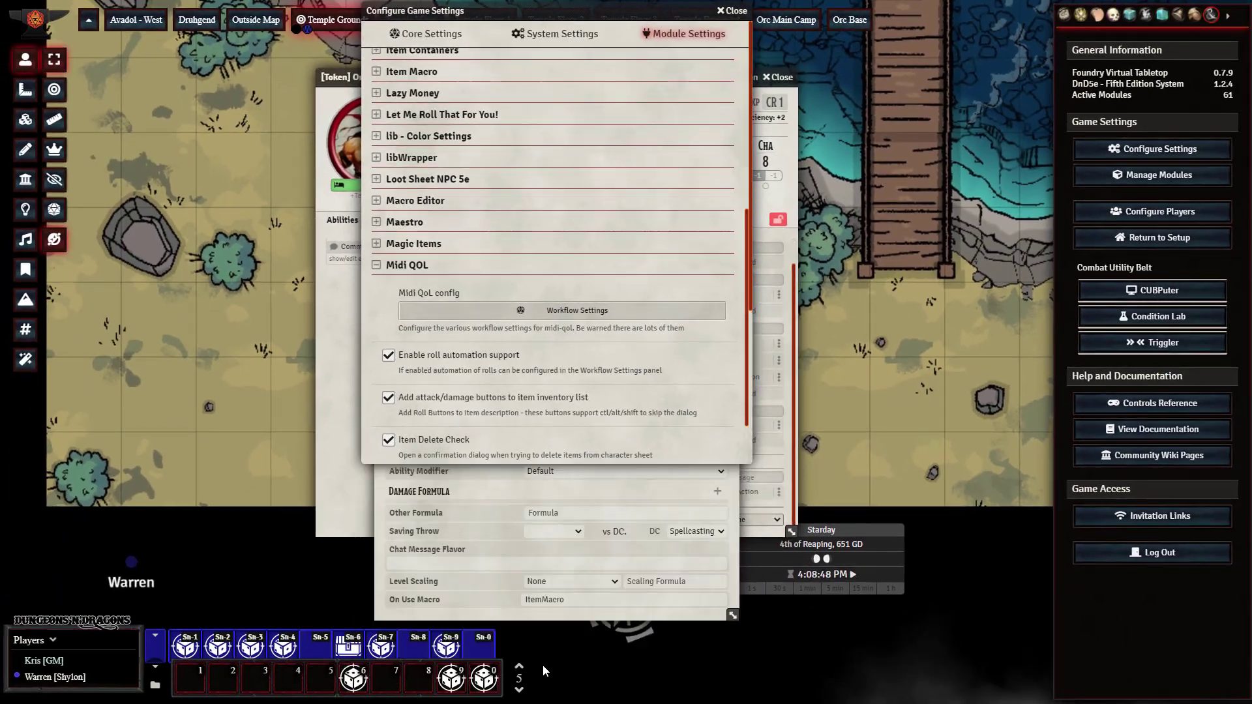
{"action": "key", "text": "Escape"}
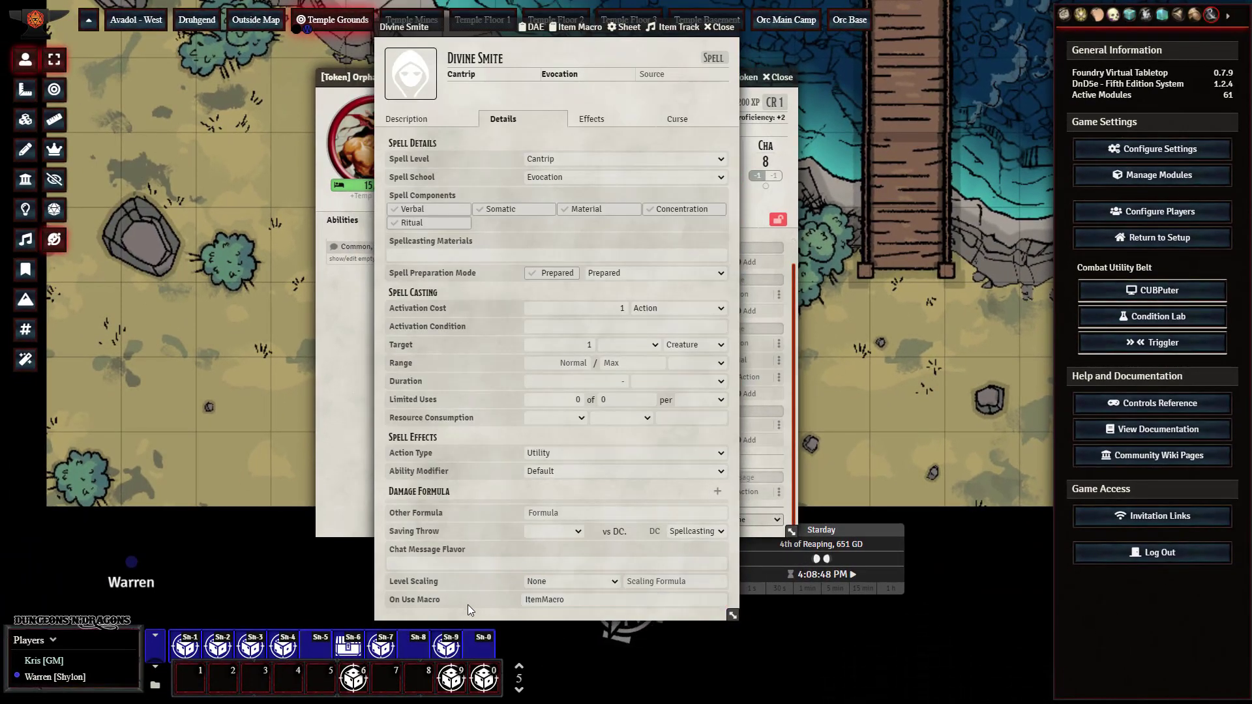
Paste the copied Divine Smite code into the Divine Smite spell's item macro and save the macro.
{"action": "left_click", "coordinate": [569, 601]}
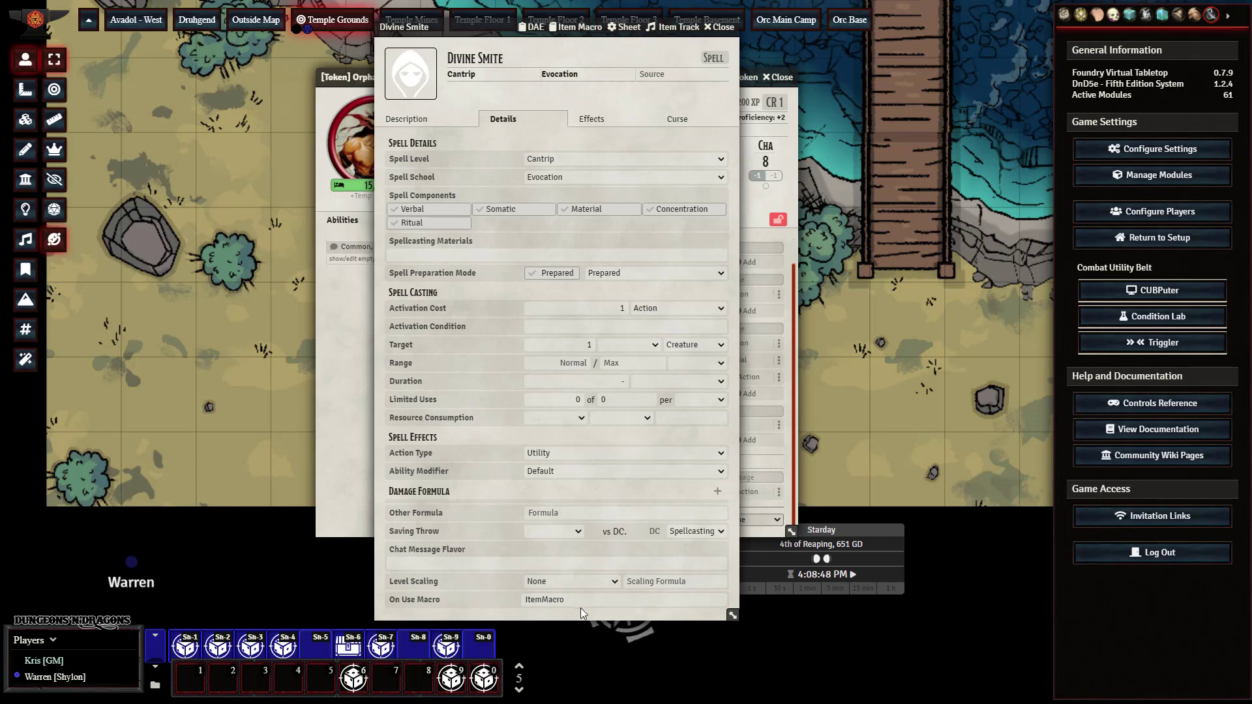
{"action": "left_click", "coordinate": [555, 611]}
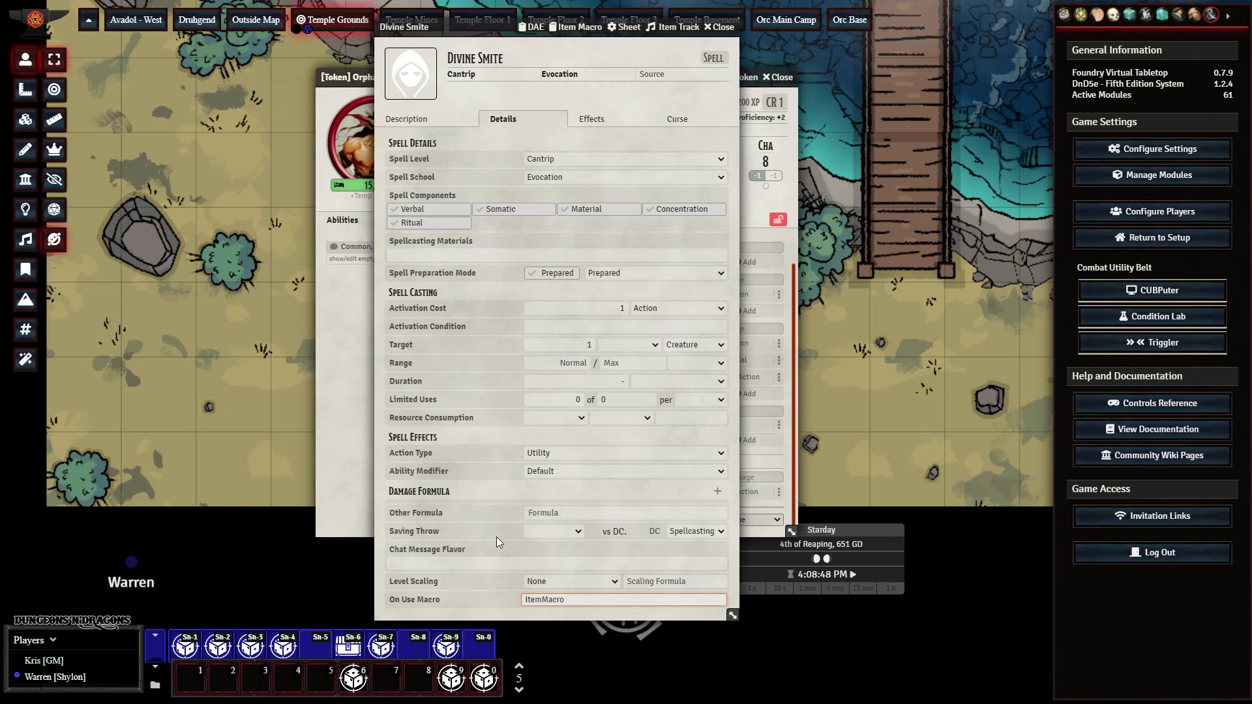
{"action": "left_click", "coordinate": [582, 27]}
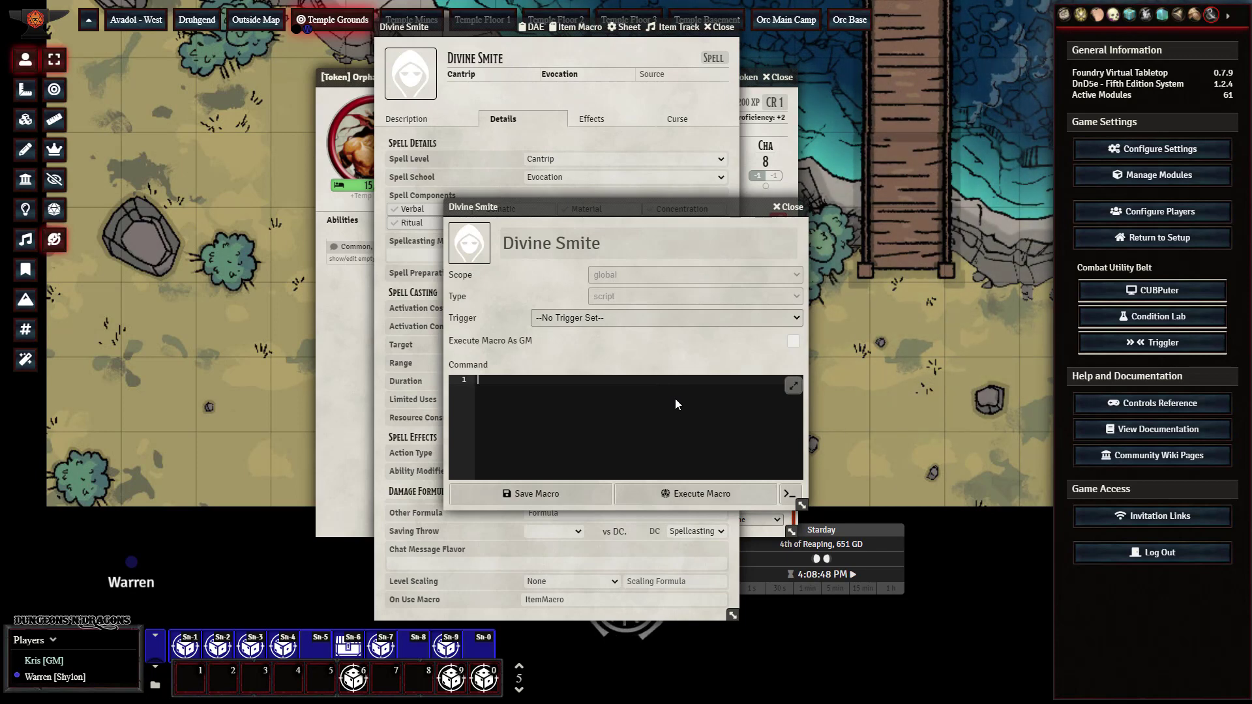
{"action": "left_click", "coordinate": [675, 398]}
{"action": "key", "text": "ctrl+v"}
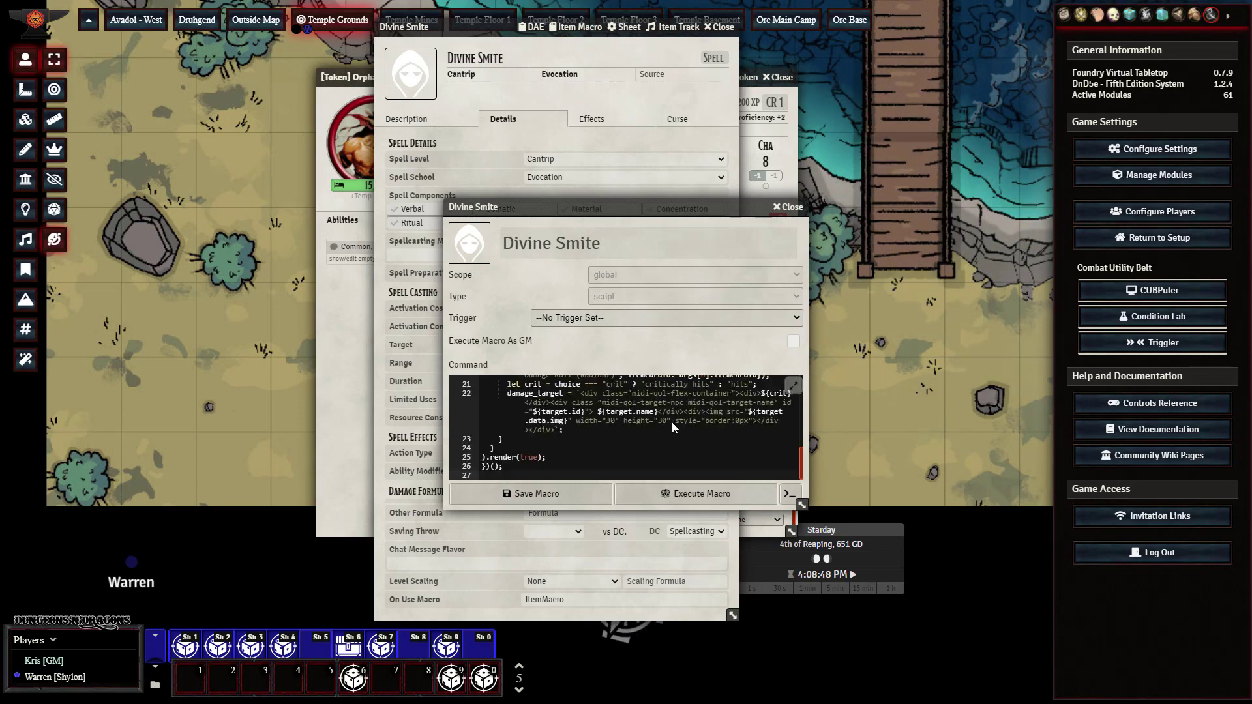
{"action": "scroll", "coordinate": [672, 422], "scroll_direction": "up", "scroll_amount": 5}
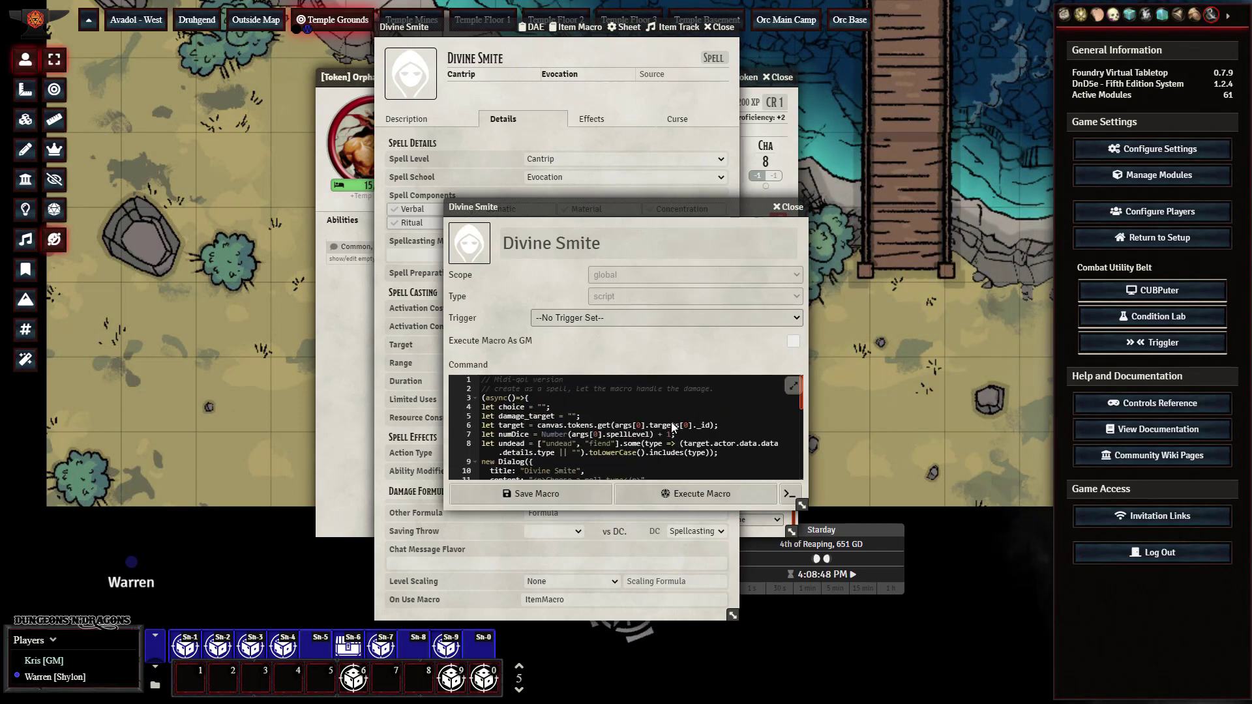
{"action": "left_click", "coordinate": [561, 494]}
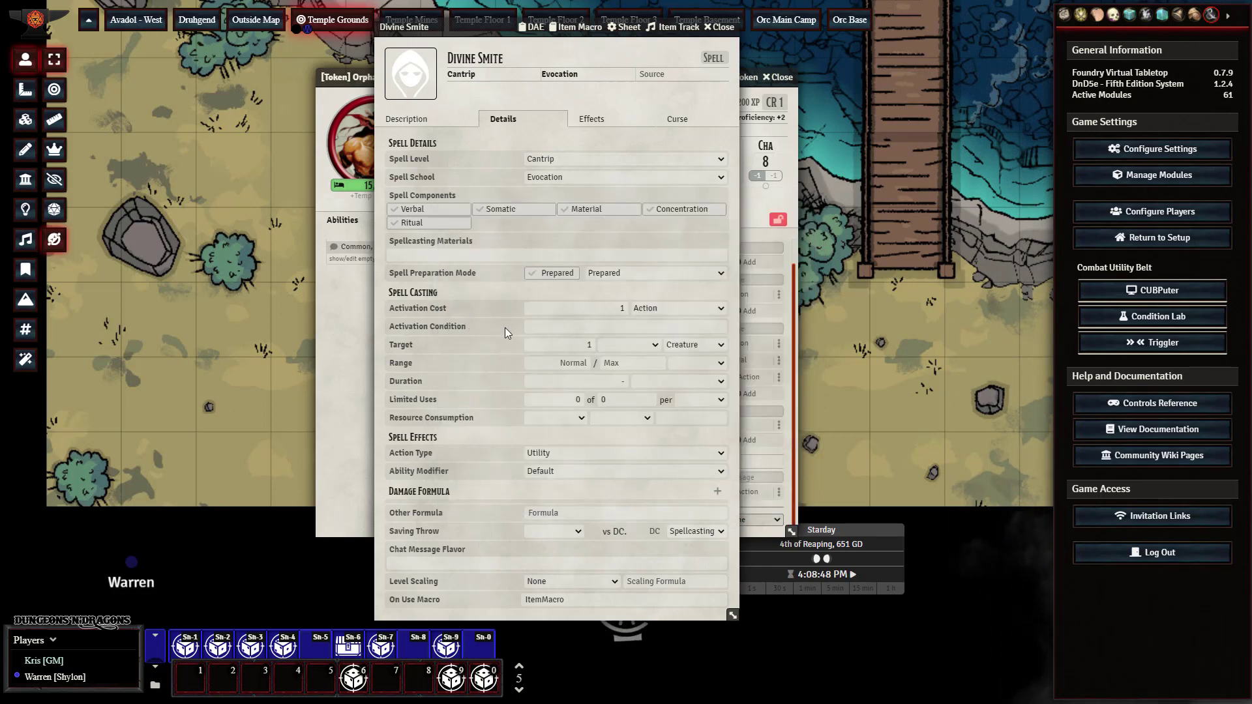
Close the open sheets and check the Item Macro module's Hookbar Hook and Character Sheet Hook settings without changing them.
{"action": "left_click", "coordinate": [723, 27]}
{"action": "left_click", "coordinate": [777, 77]}
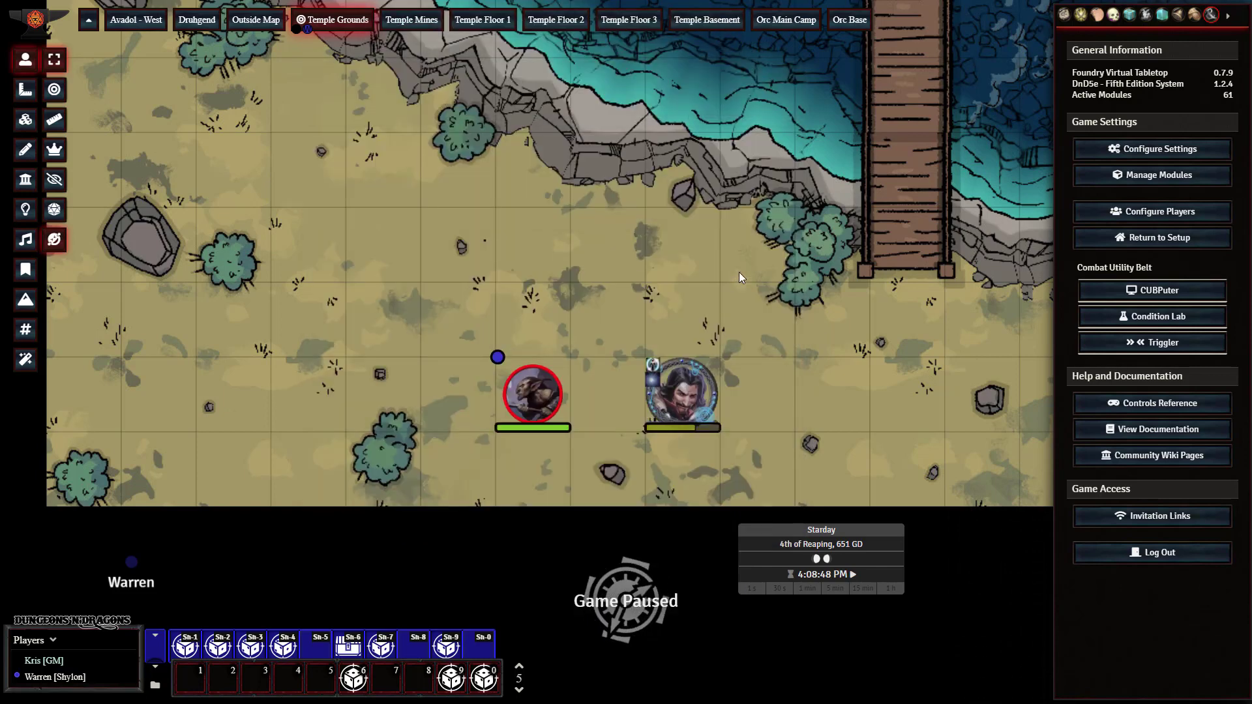
{"action": "left_click", "coordinate": [1100, 150]}
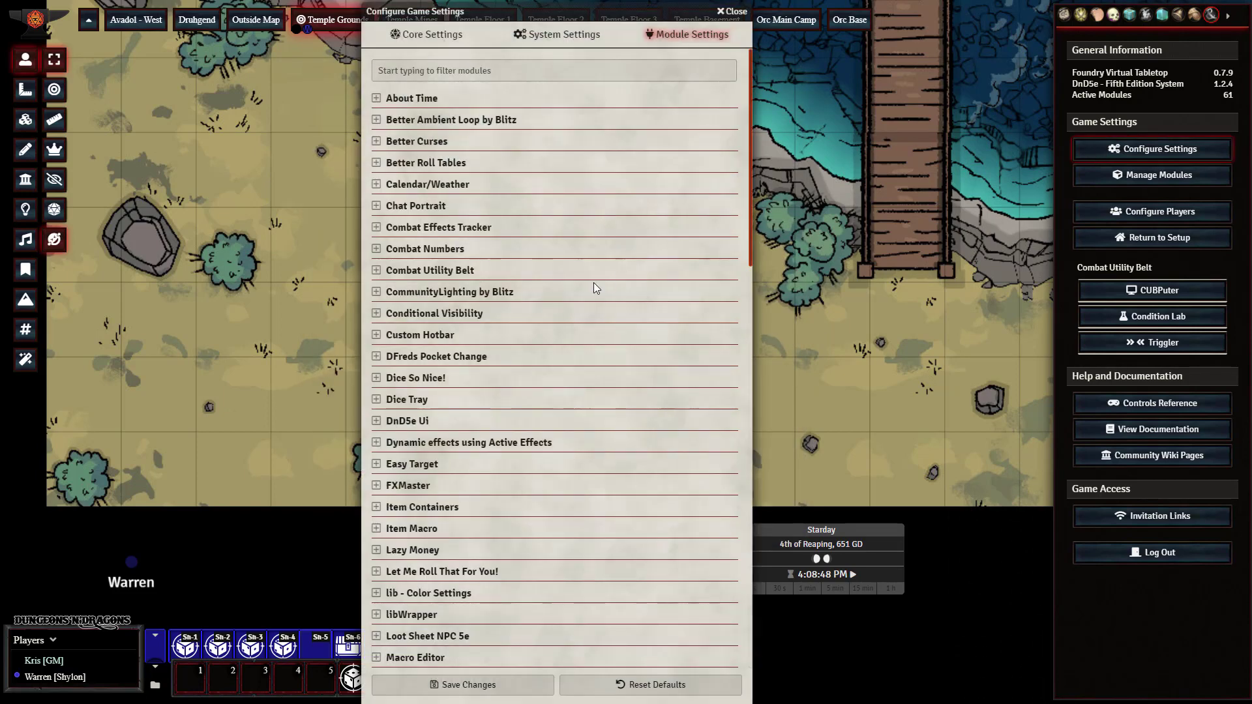
{"action": "scroll", "coordinate": [594, 283], "scroll_direction": "down", "scroll_amount": 6}
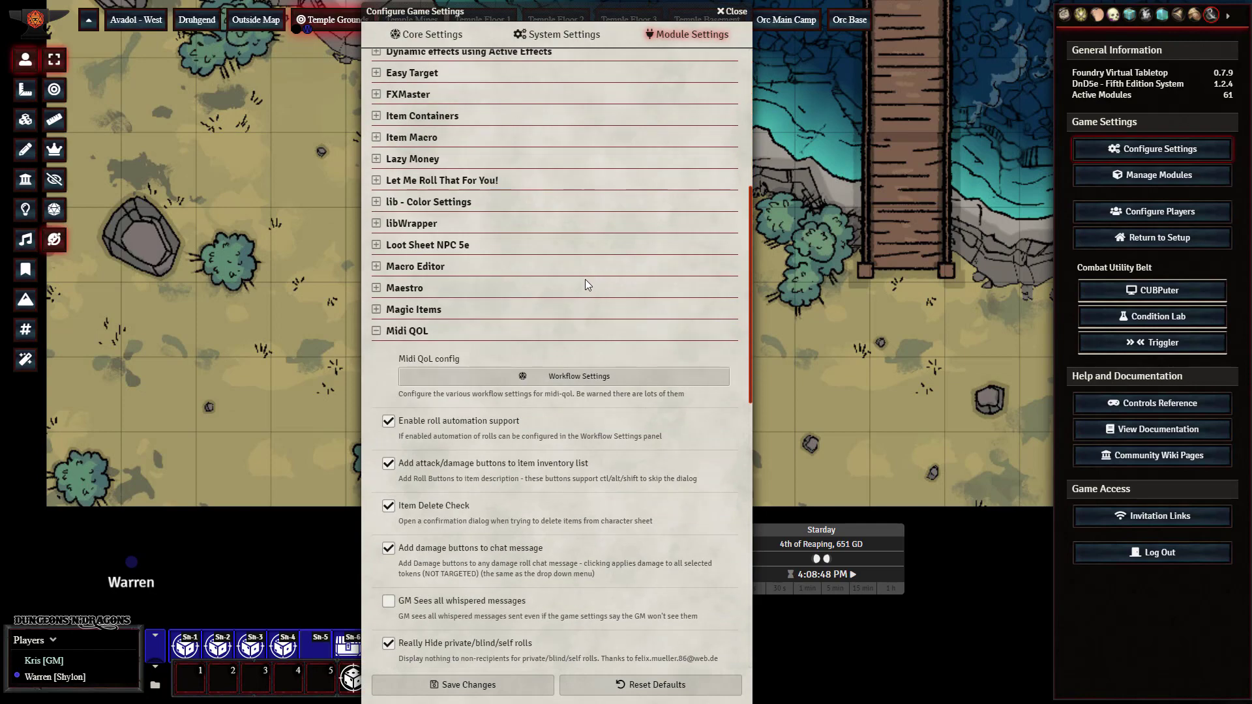
{"action": "scroll", "coordinate": [584, 278], "scroll_direction": "up", "scroll_amount": 2}
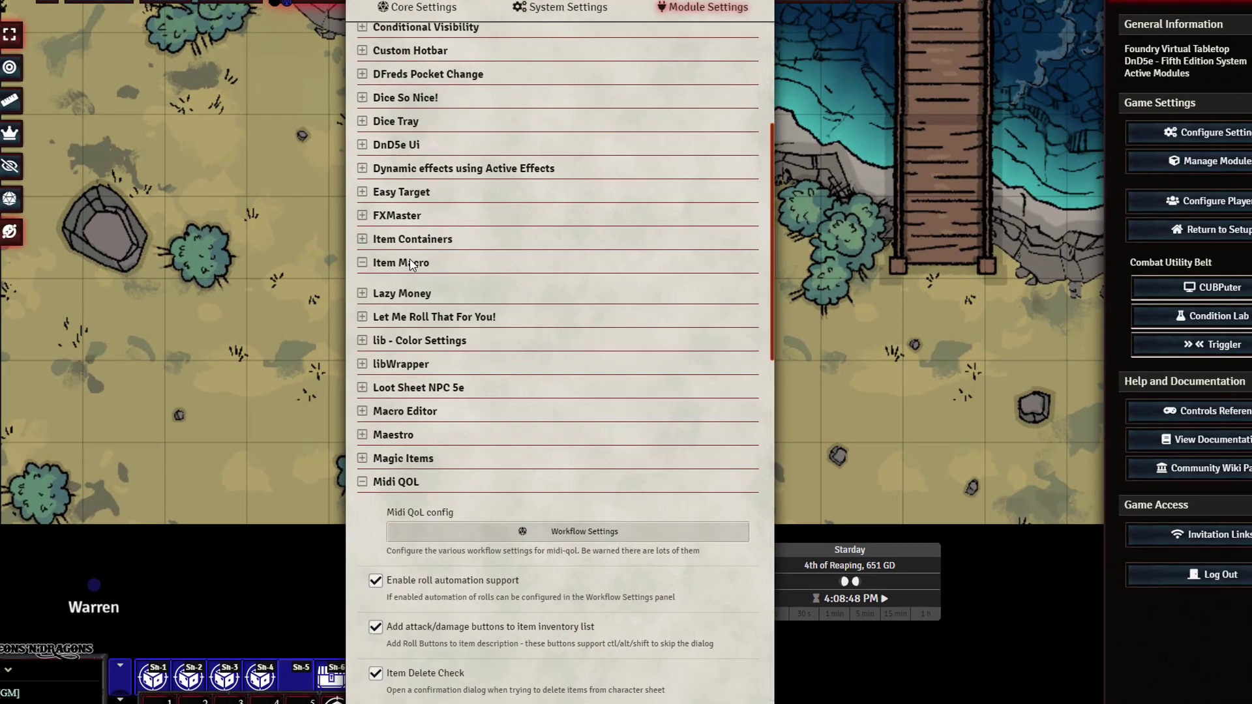
{"action": "left_click", "coordinate": [420, 268]}
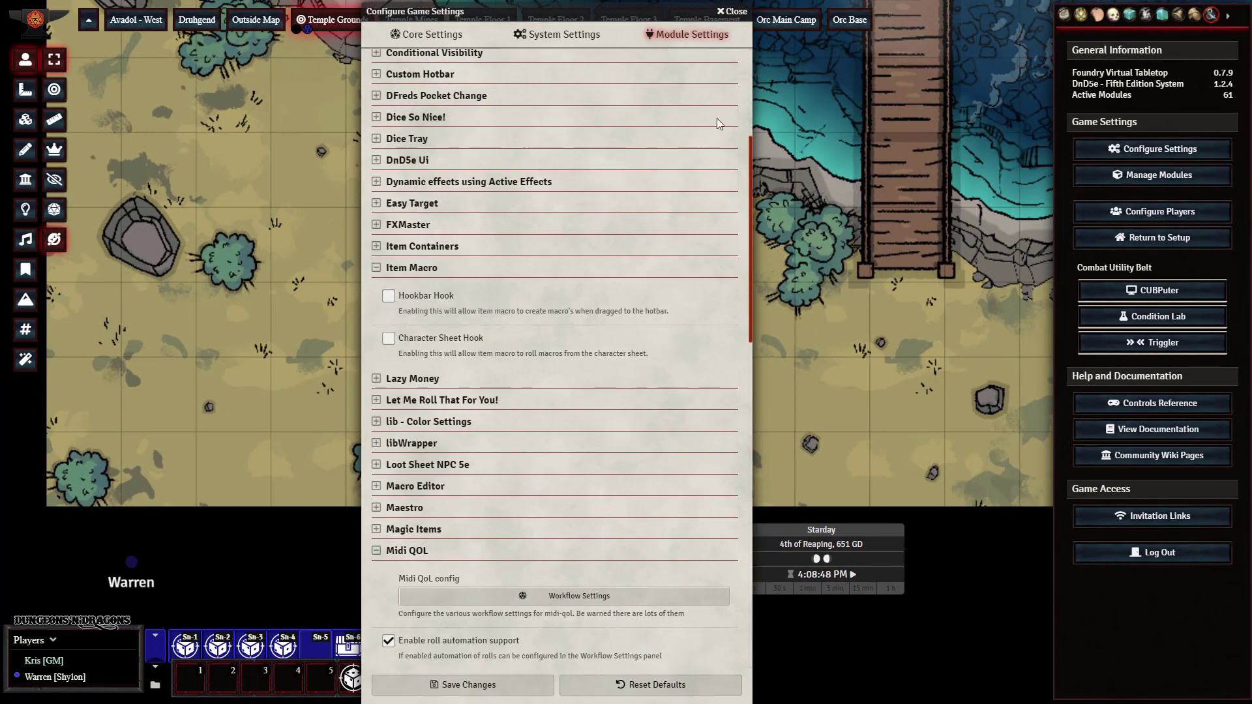
{"action": "left_click", "coordinate": [733, 11]}
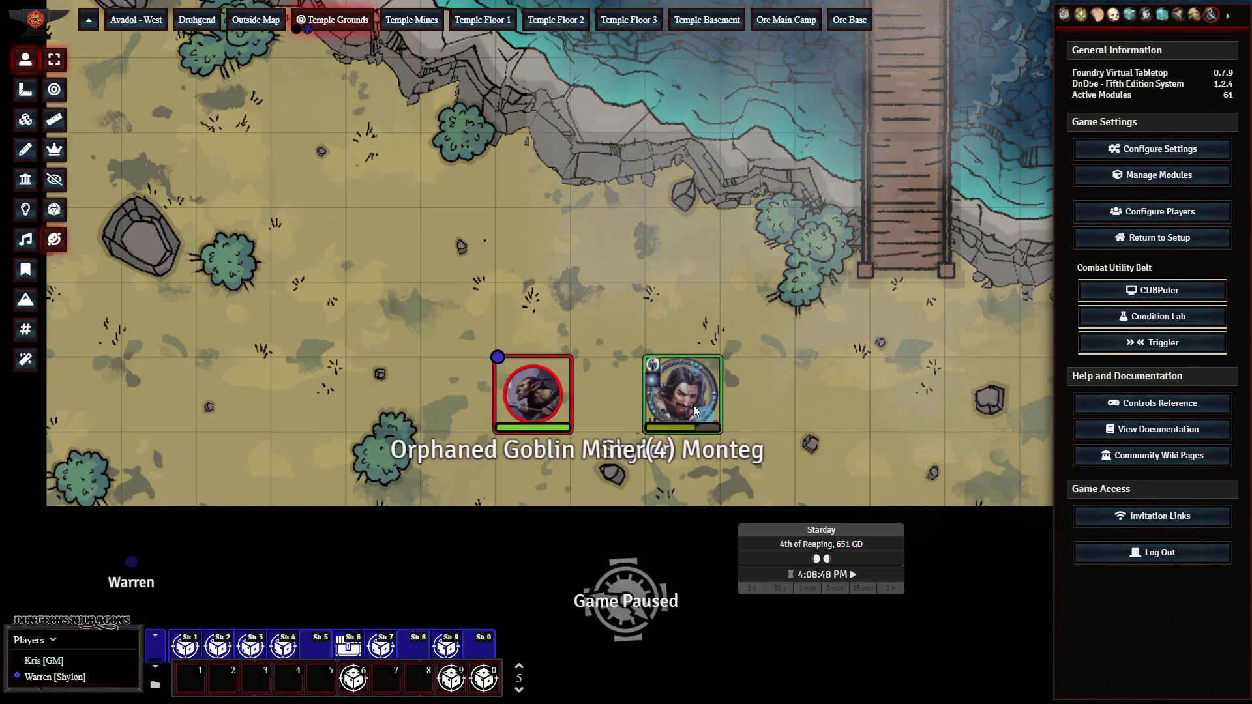
Open the Orphaned Goblin Miner(4) token's sheet and place another Goblin Miner from the Mobs folder on the map near it.
{"action": "double_click", "coordinate": [546, 398]}
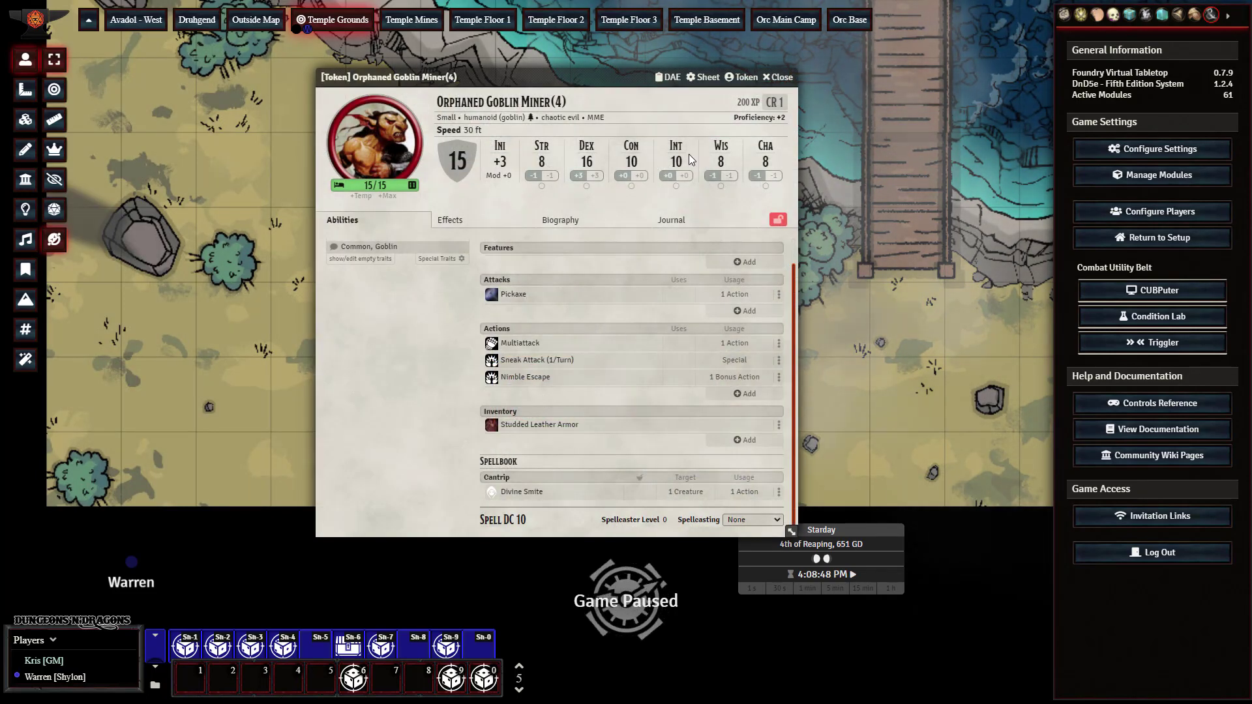
{"action": "double_click", "coordinate": [652, 378]}
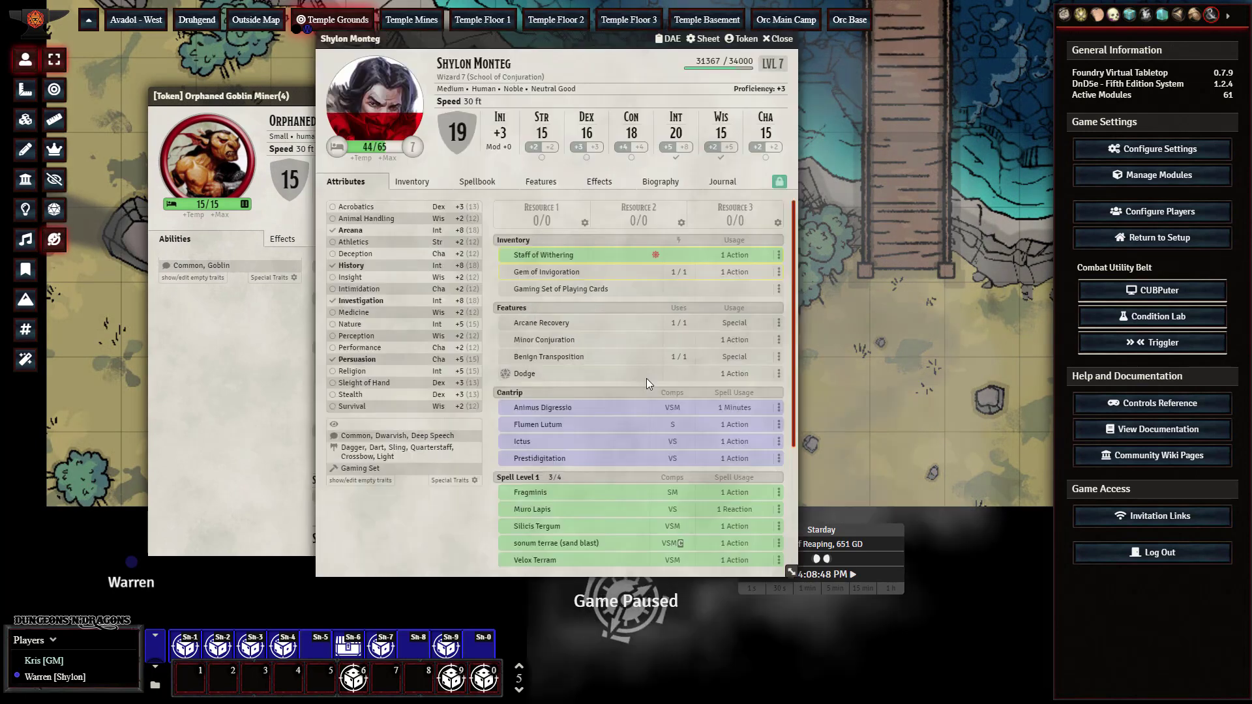
{"action": "left_click", "coordinate": [777, 39]}
{"action": "left_click", "coordinate": [1113, 14]}
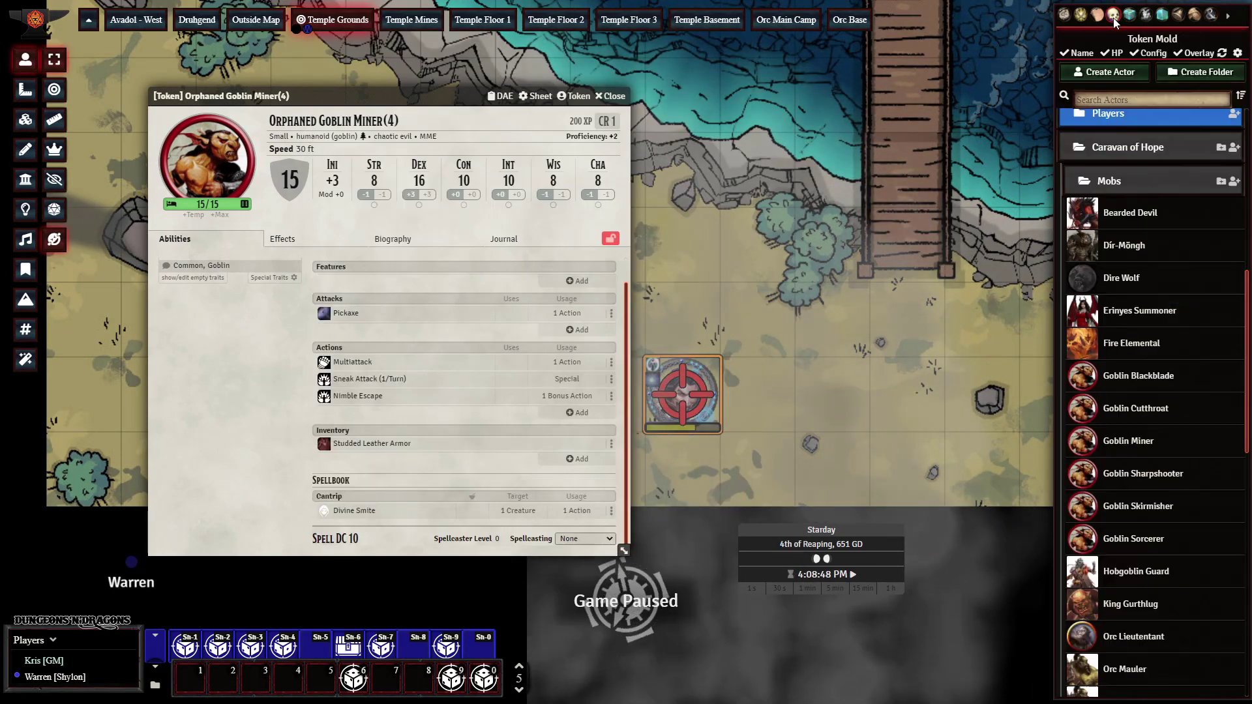
{"action": "left_click_drag", "start_coordinate": [1087, 447], "coordinate": [672, 310]}
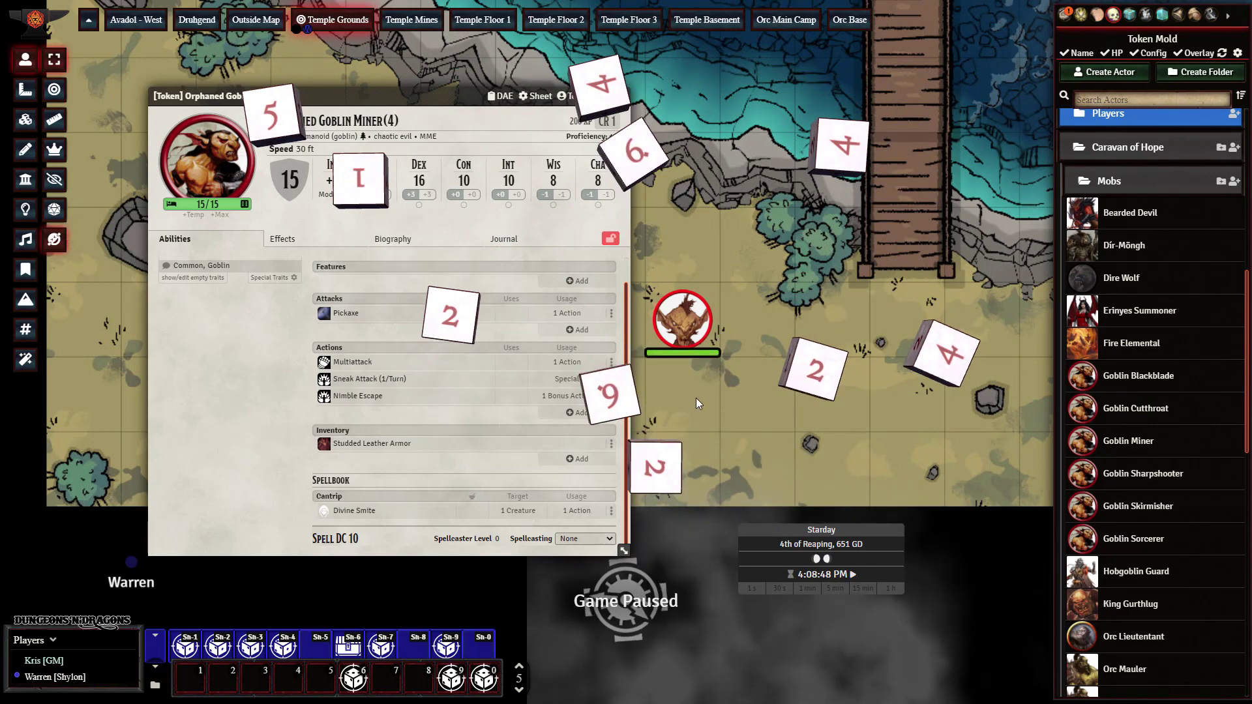
{"action": "mouse_move", "coordinate": [710, 398]}
{"action": "left_mouse_down"}
{"action": "mouse_move", "coordinate": [913, 402]}
{"action": "mouse_move", "coordinate": [840, 401]}
{"action": "left_mouse_up"}
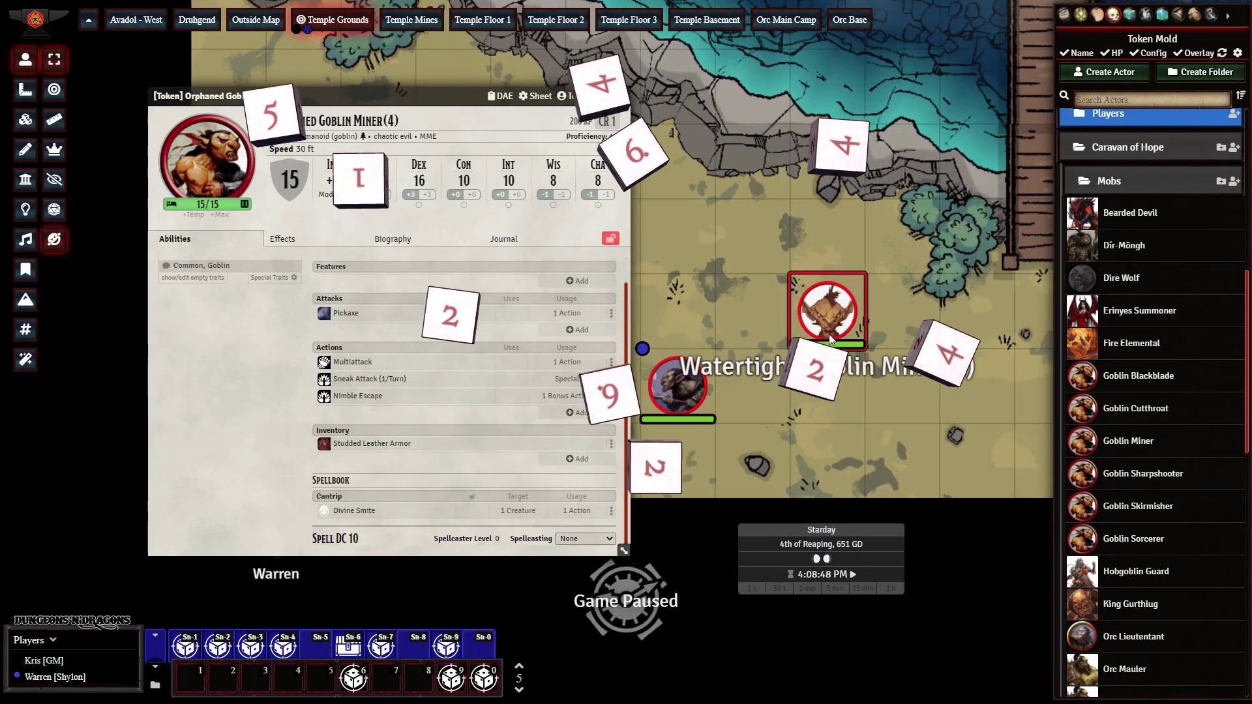
Target the new Goblin Miner, cast Divine Smite from the Orphaned Goblin Miner(4) with a Normal roll, and check the chat log.
{"action": "key", "text": "t"}
{"action": "left_click", "coordinate": [692, 389]}
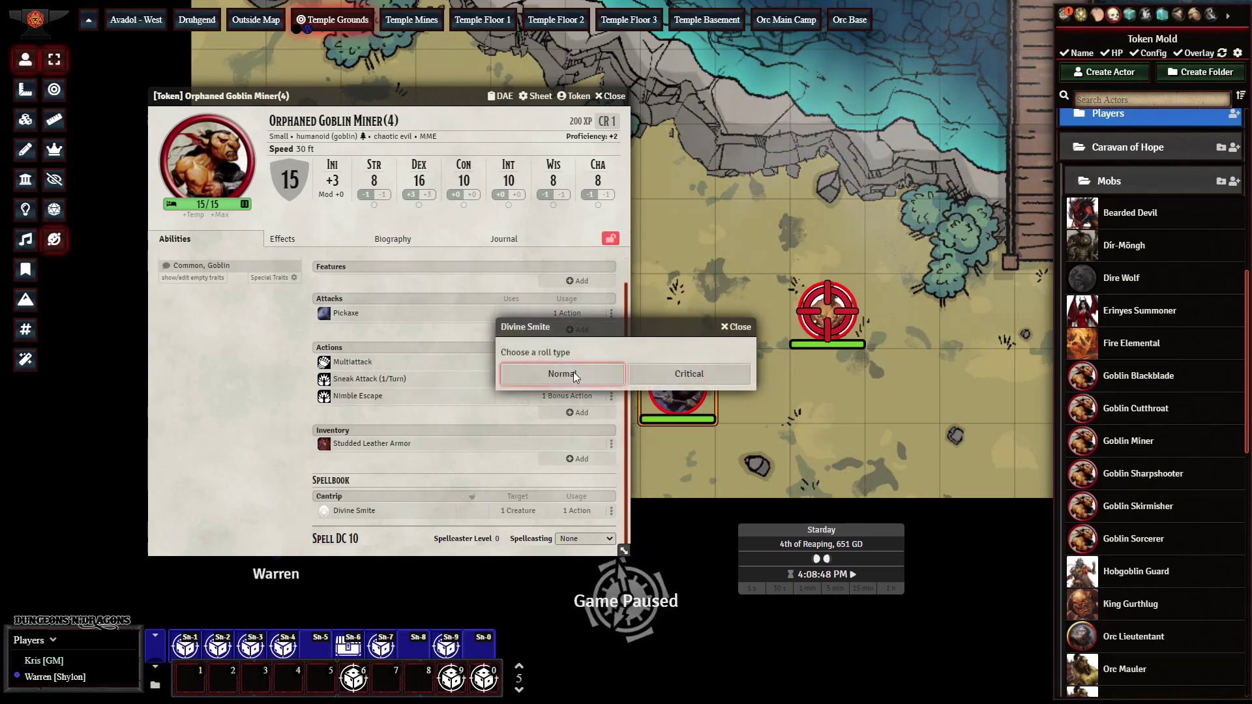
{"action": "left_click", "coordinate": [594, 378]}
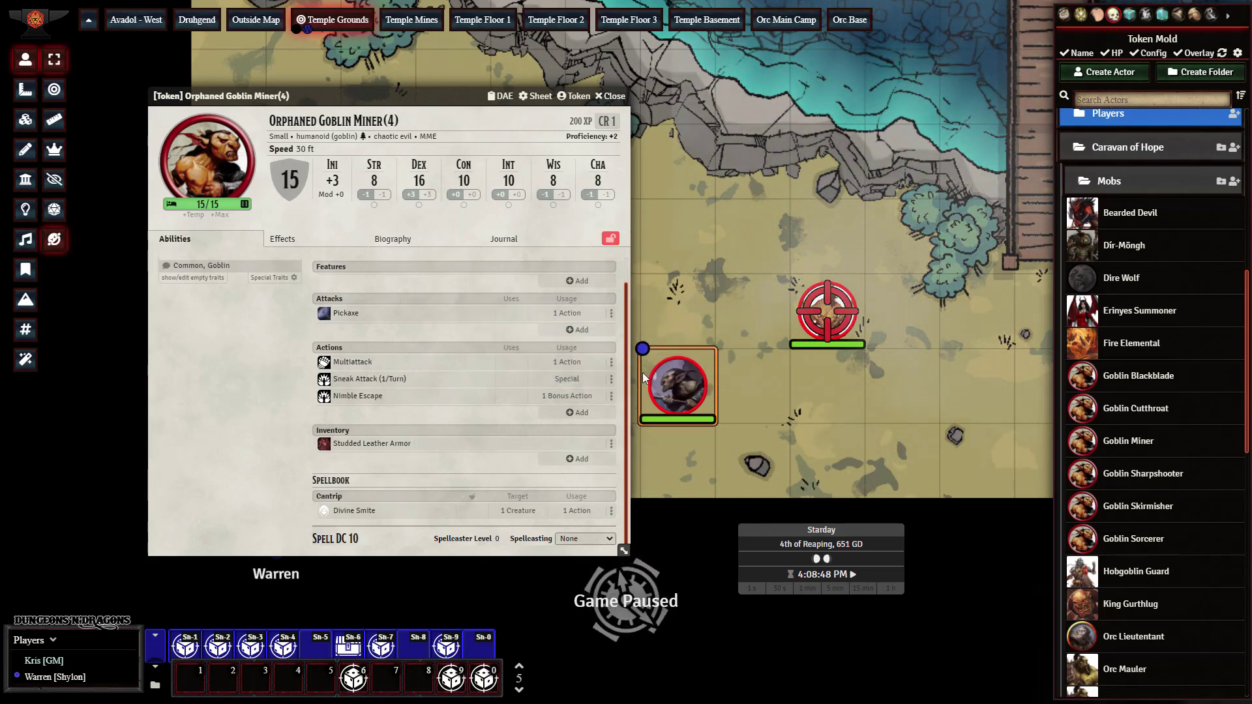
{"action": "left_click", "coordinate": [1061, 16]}
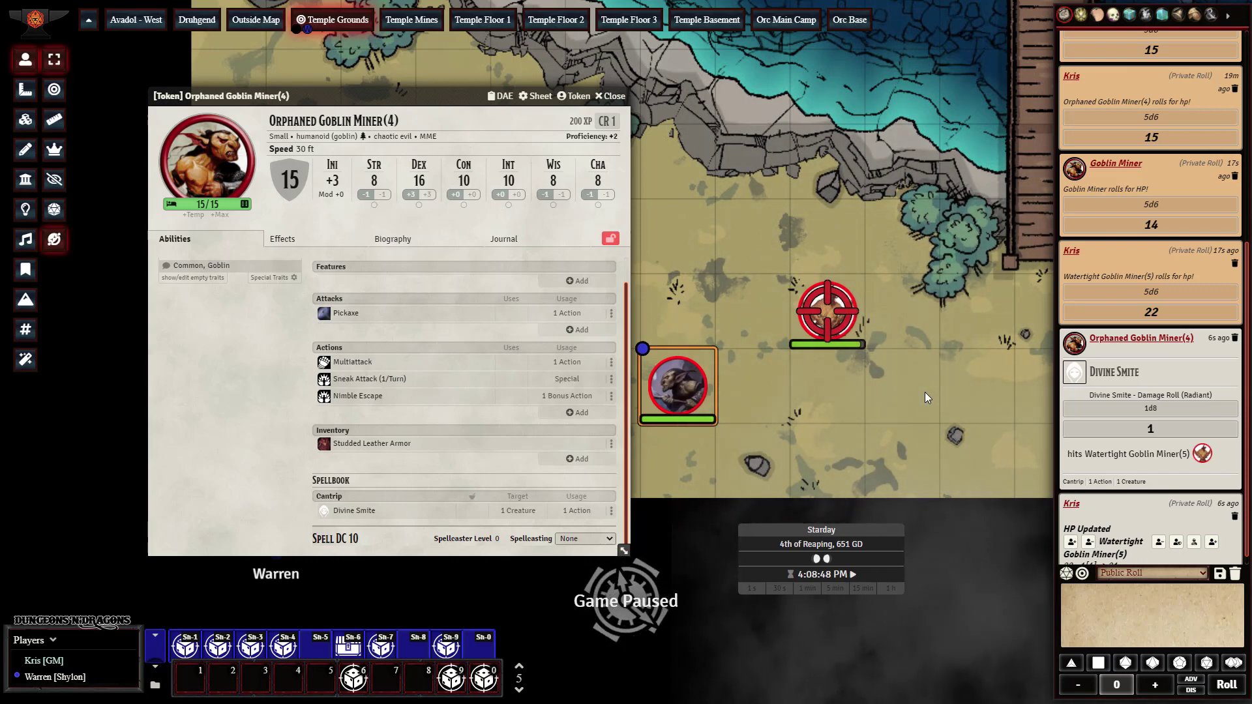
Review the Divine Smite spell's item macro code, save it unchanged, and inspect the spell's On Use Macro entry.
{"action": "right_click", "coordinate": [590, 512]}
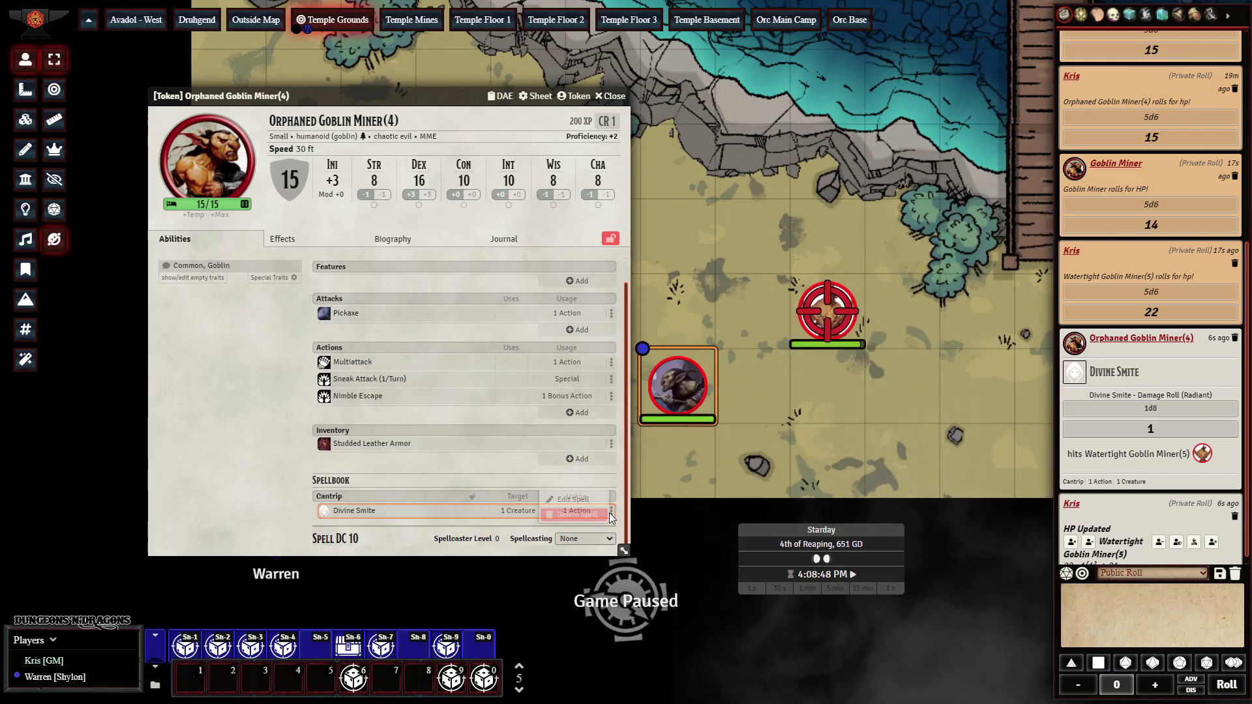
{"action": "left_click", "coordinate": [585, 501]}
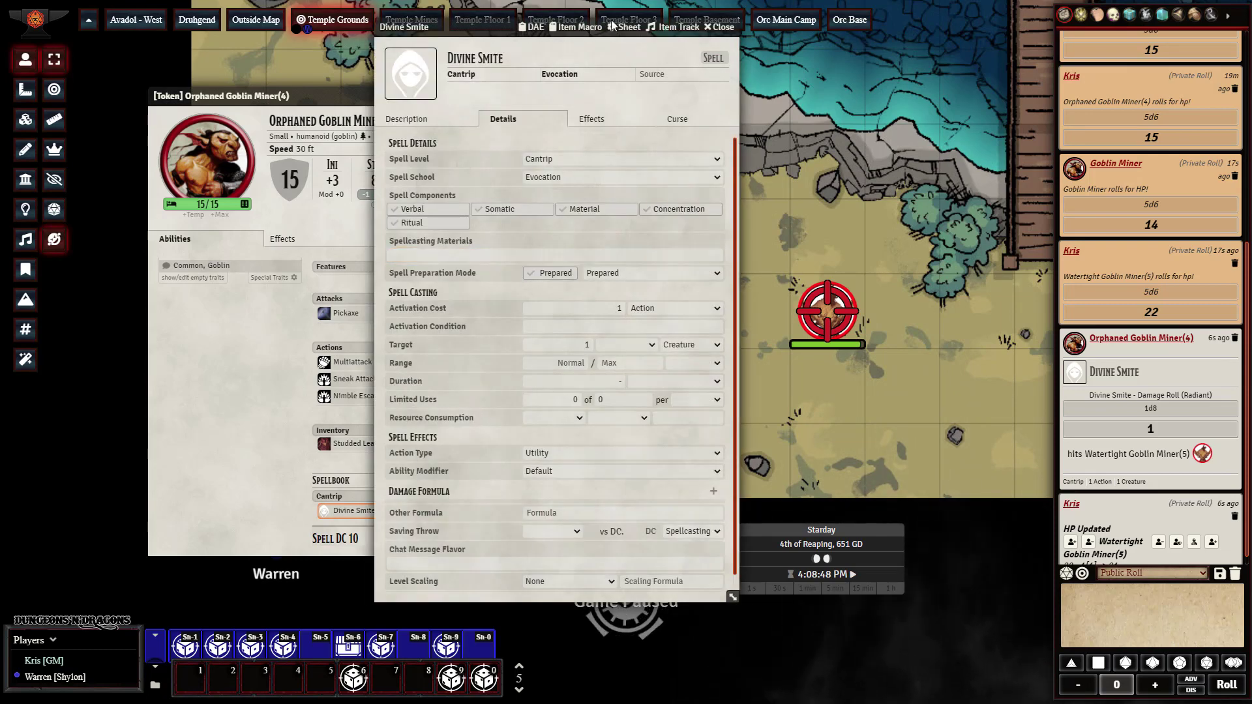
{"action": "left_click", "coordinate": [591, 29]}
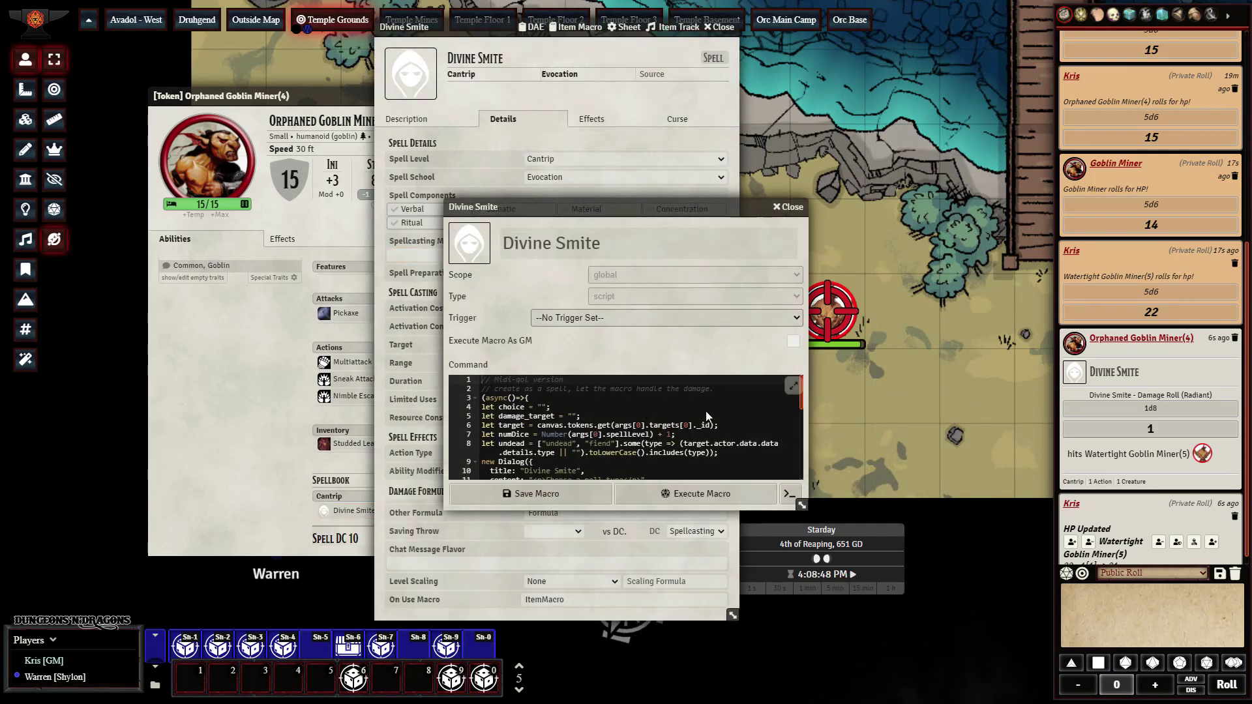
{"action": "scroll", "coordinate": [738, 409], "scroll_direction": "down", "scroll_amount": 6}
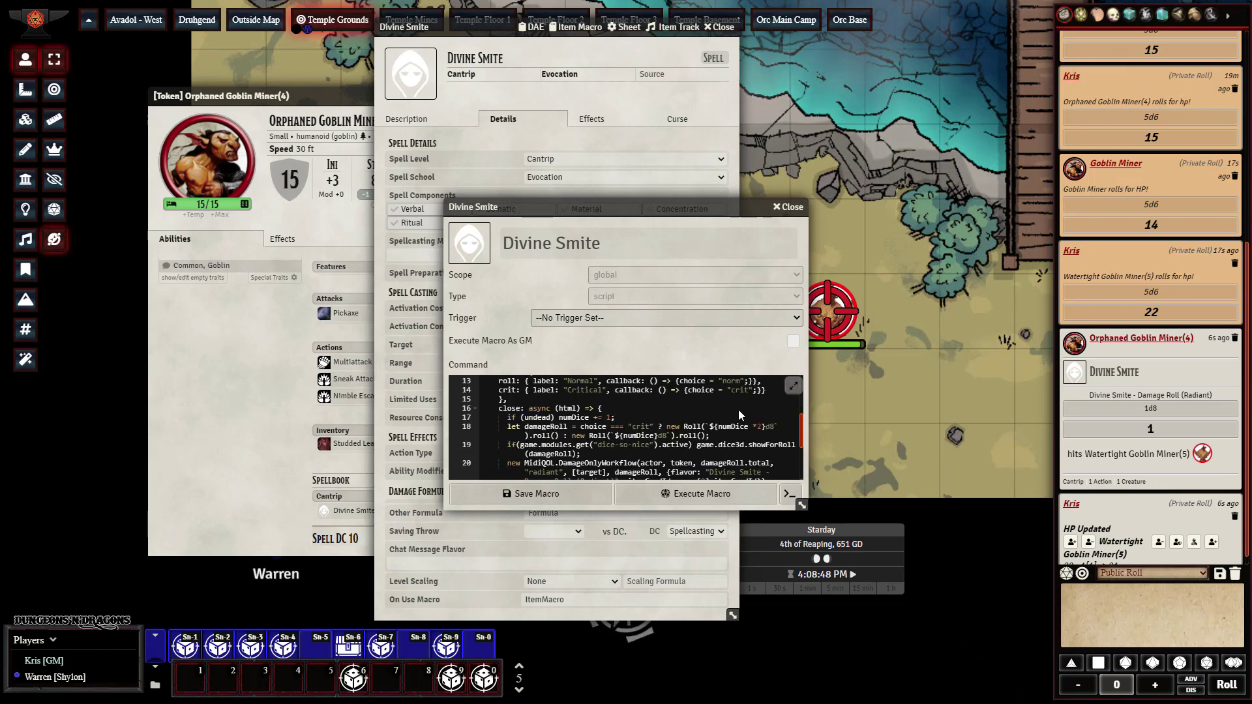
{"action": "scroll", "coordinate": [738, 410], "scroll_direction": "up", "scroll_amount": 6}
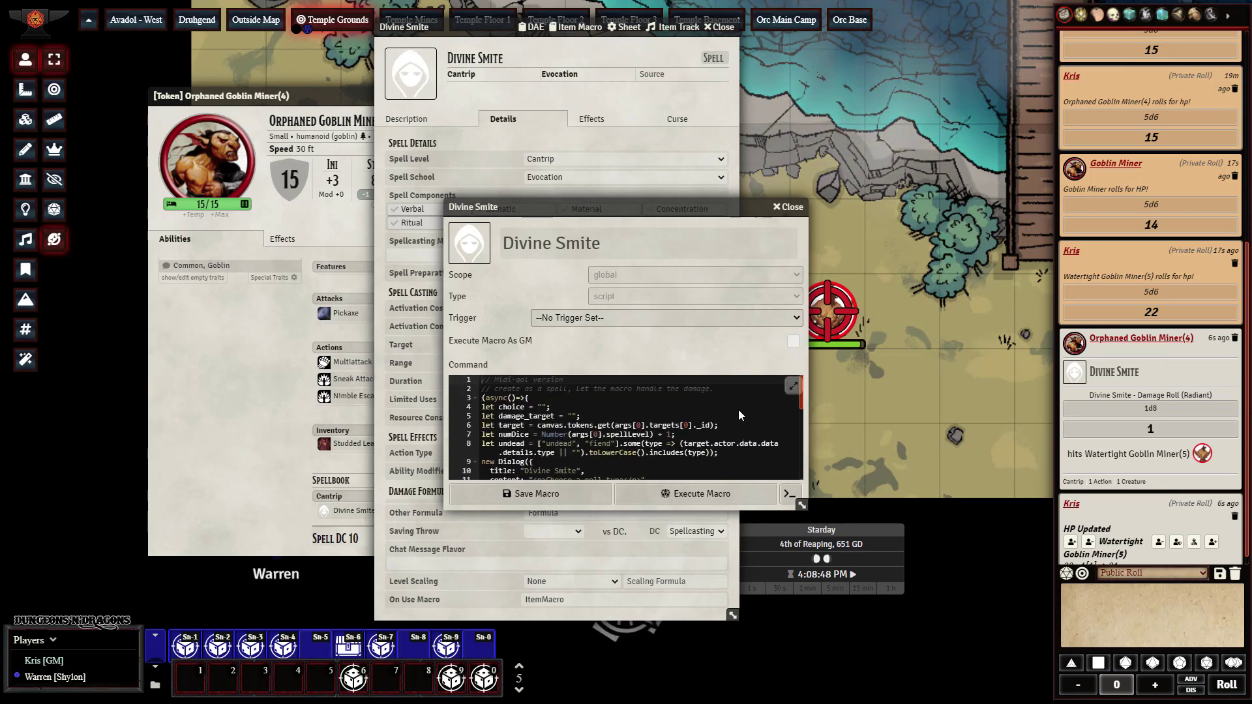
{"action": "left_click", "coordinate": [569, 491]}
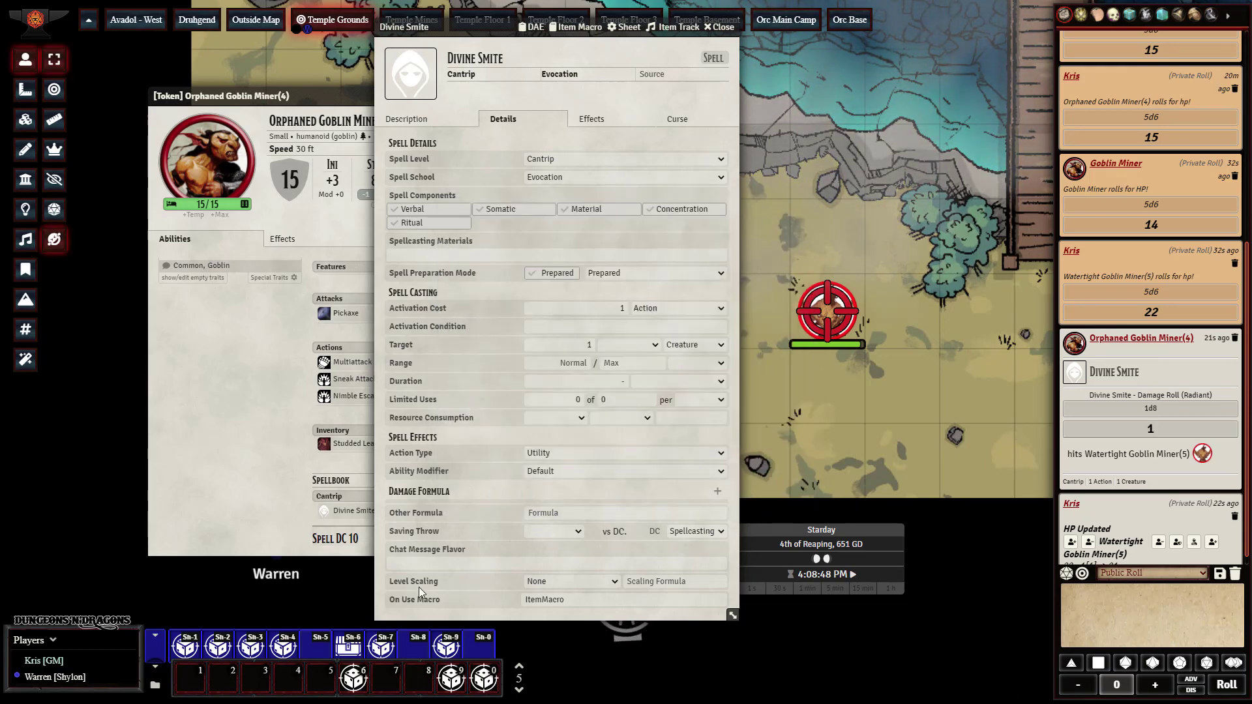
{"action": "left_click", "coordinate": [554, 601]}
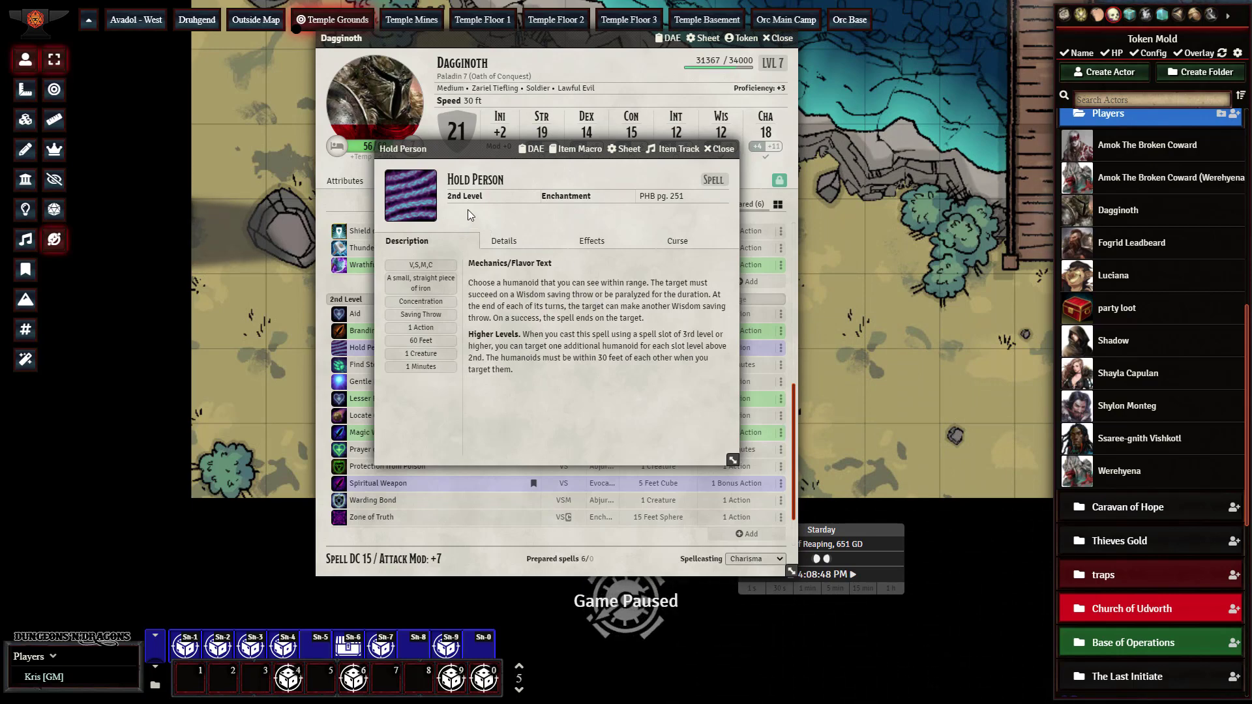
Open the Hold Person spell's DAE effect configuration and read the two setup comment lines of Hold_Person.js on the GitLab page.
{"action": "left_click", "coordinate": [534, 149]}
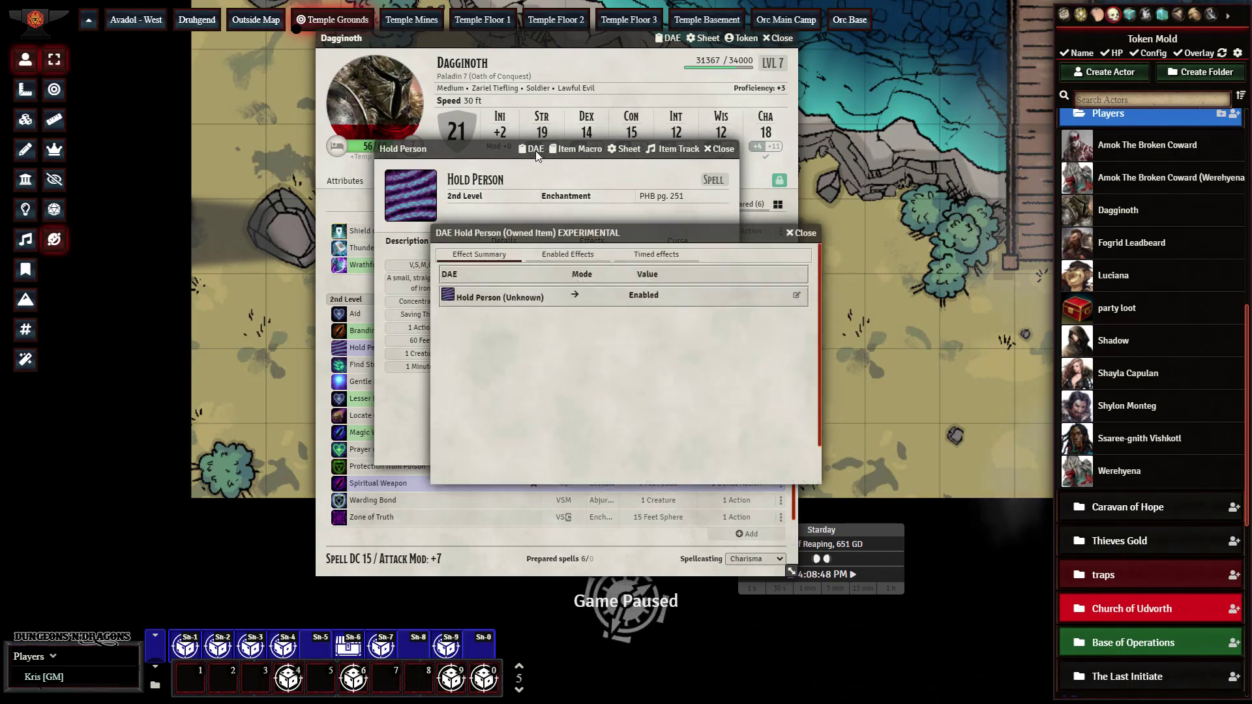
{"action": "left_click", "coordinate": [797, 296]}
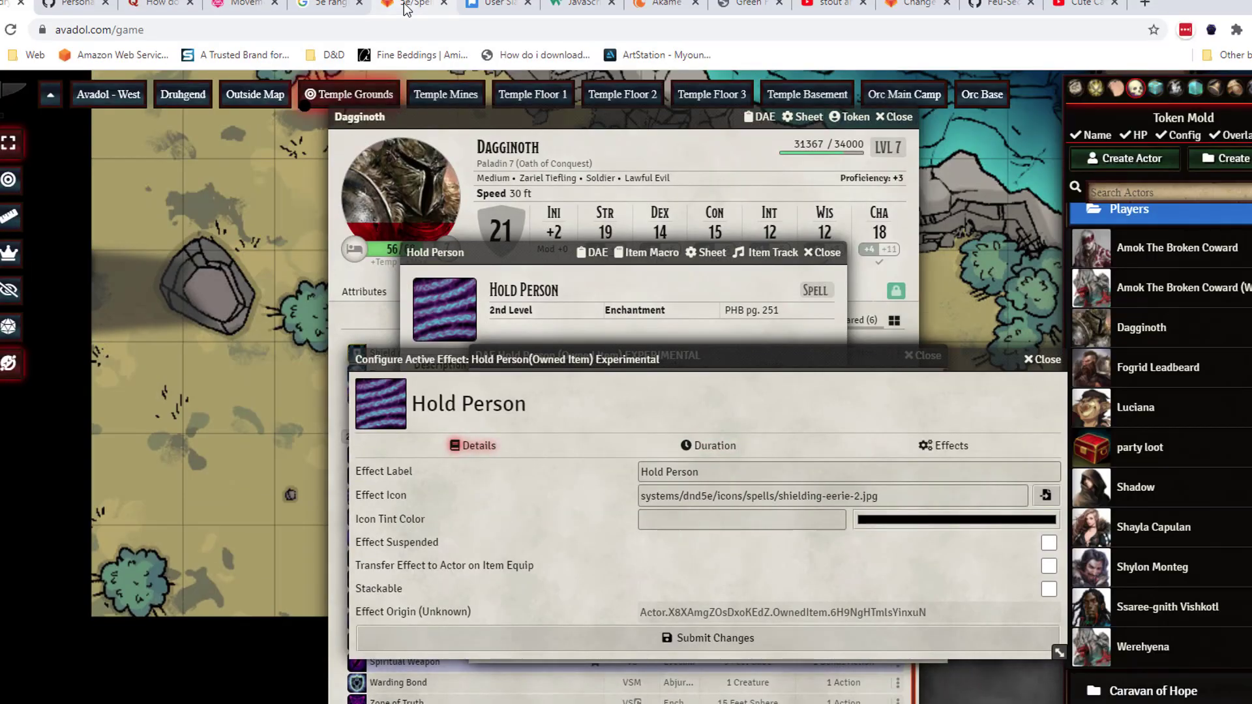
{"action": "left_click", "coordinate": [405, 5]}
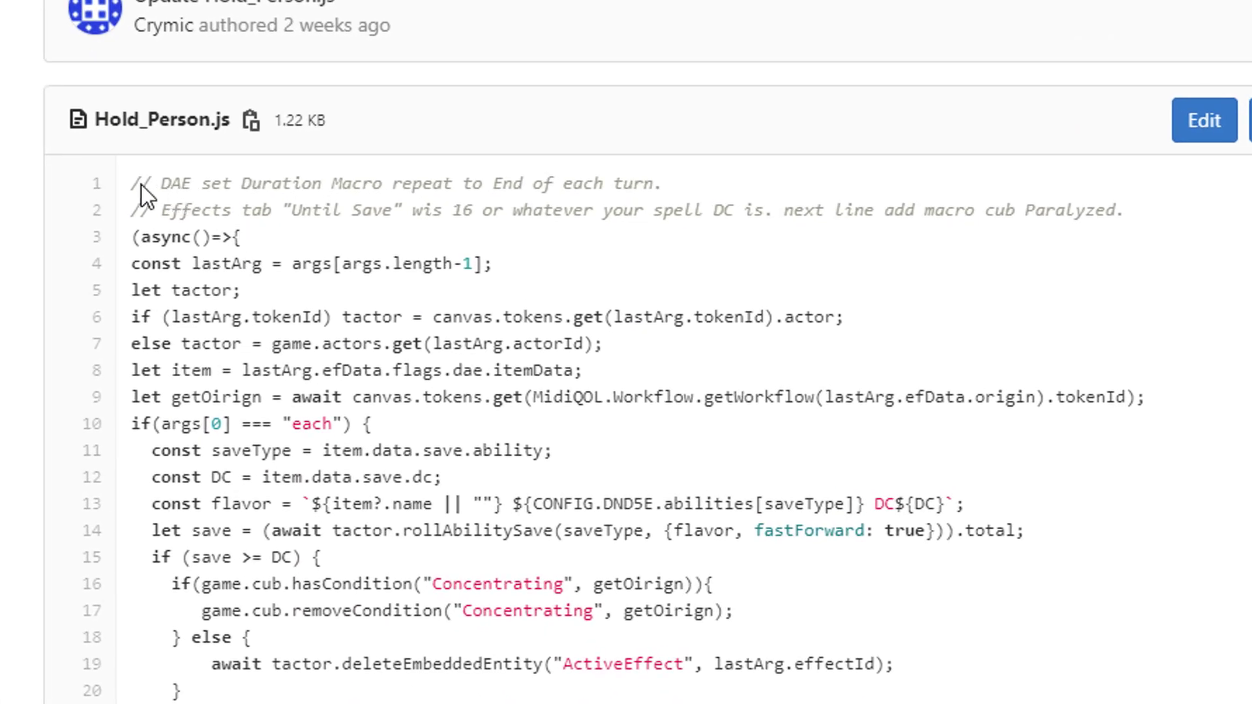
{"action": "left_click_drag", "start_coordinate": [131, 183], "coordinate": [1163, 208]}
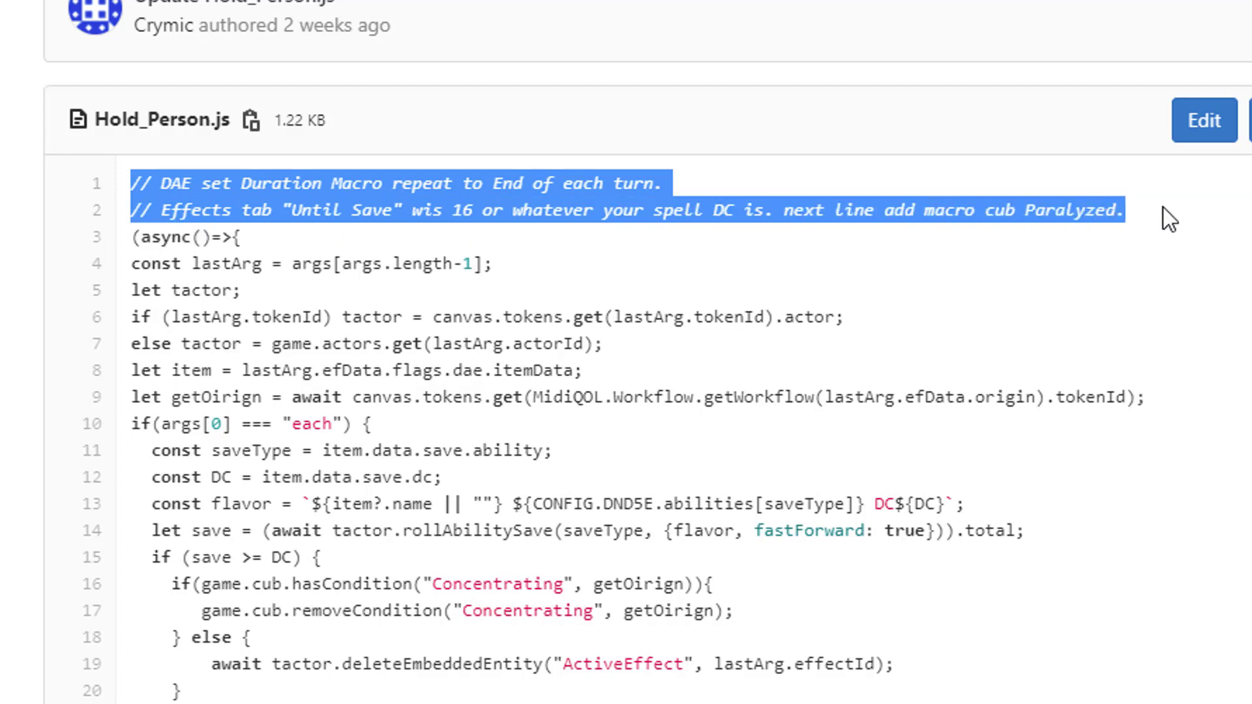
{"action": "left_click", "coordinate": [1164, 208]}
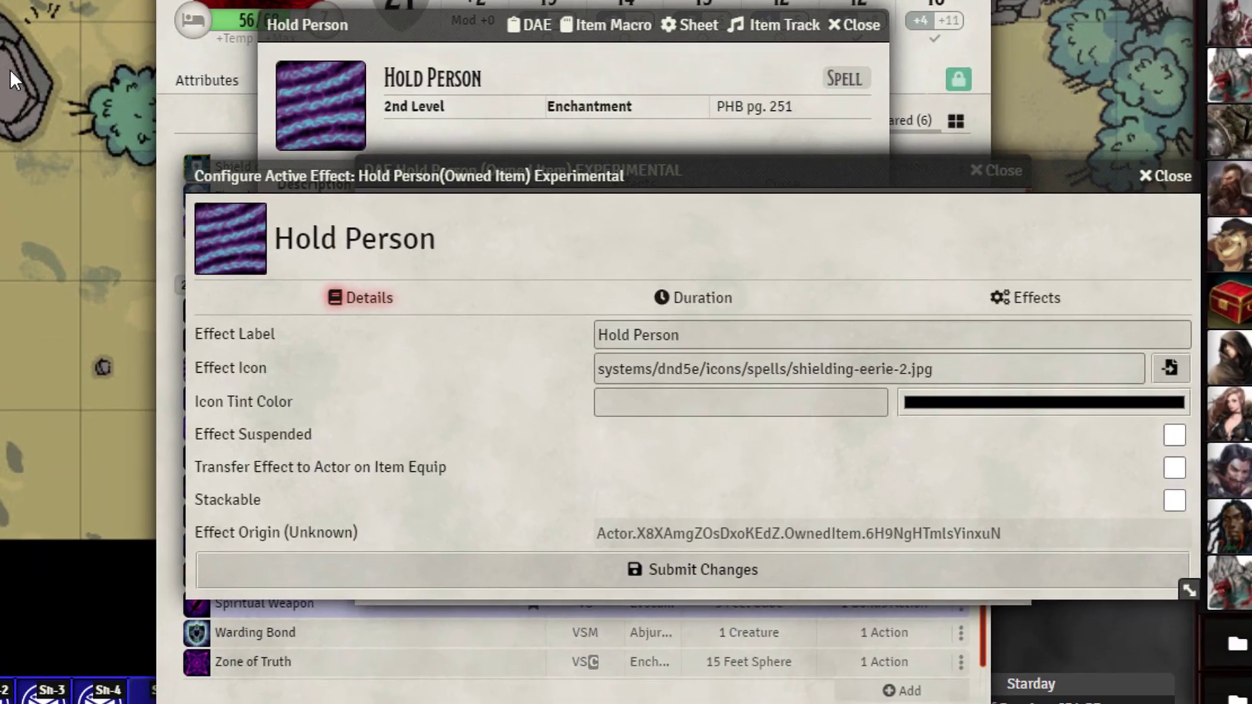
Compare the Hold Person effect's attribute changes and Macro Repeat duration setting with the macro's setup instructions.
{"action": "left_click", "coordinate": [1000, 295]}
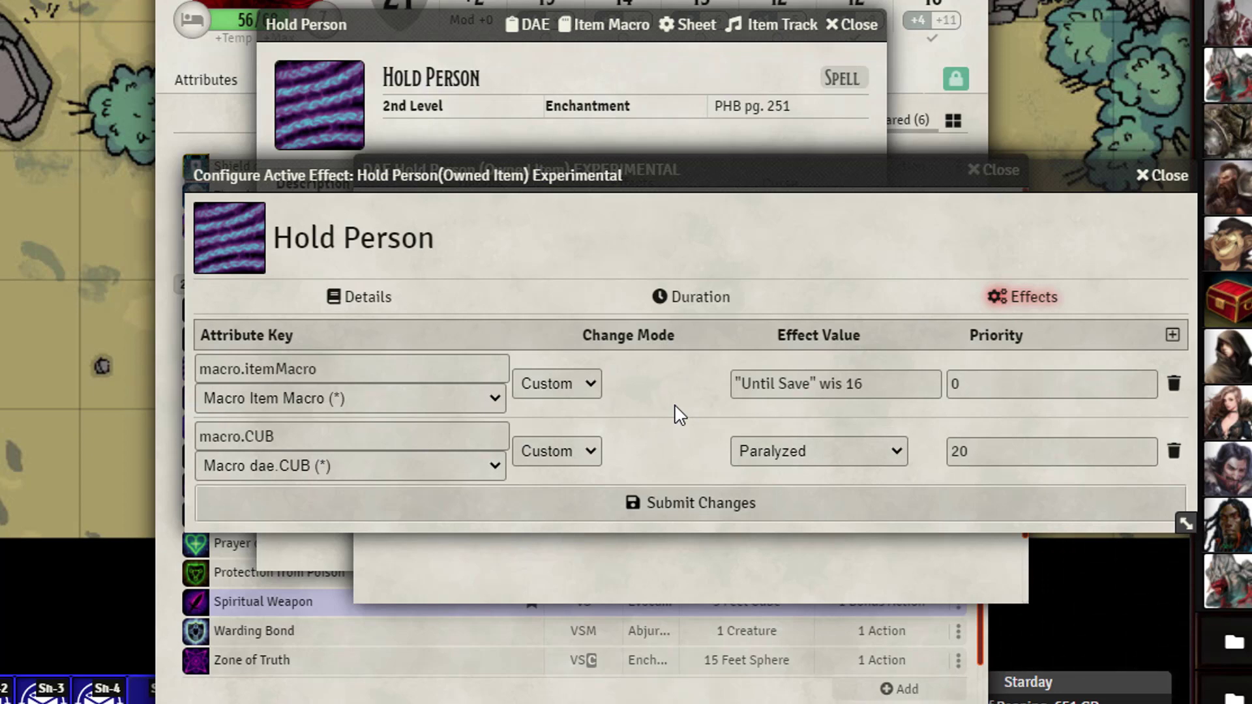
{"action": "left_click", "coordinate": [717, 290]}
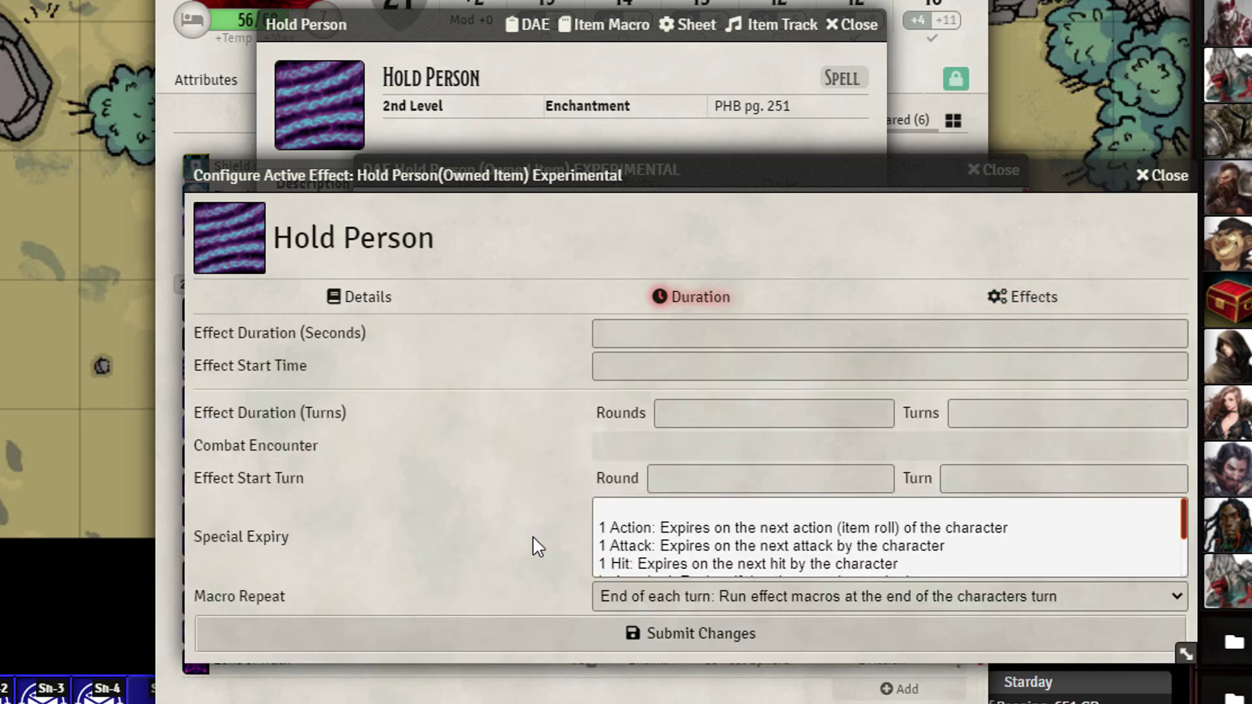
{"action": "left_click", "coordinate": [1005, 301]}
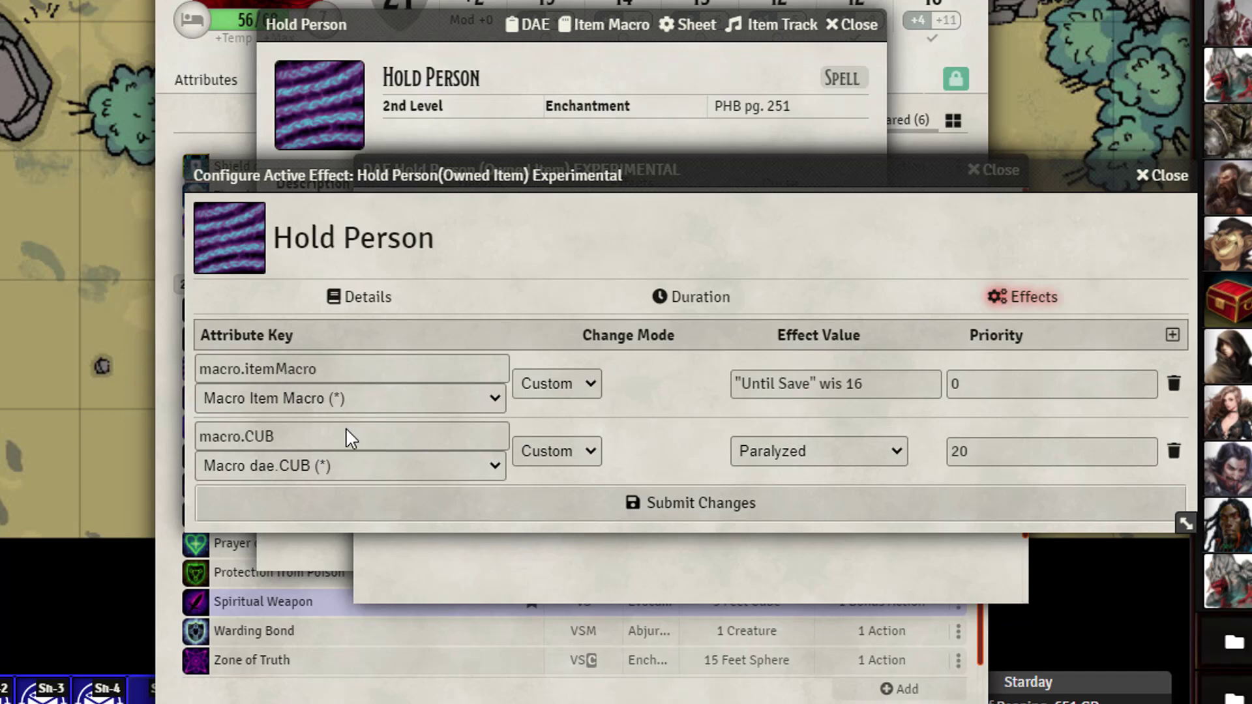
Try out a Macro Execute change with the value "Hold Person" in the Hold Person effect, and delete that row again.
{"action": "left_click", "coordinate": [1172, 335]}
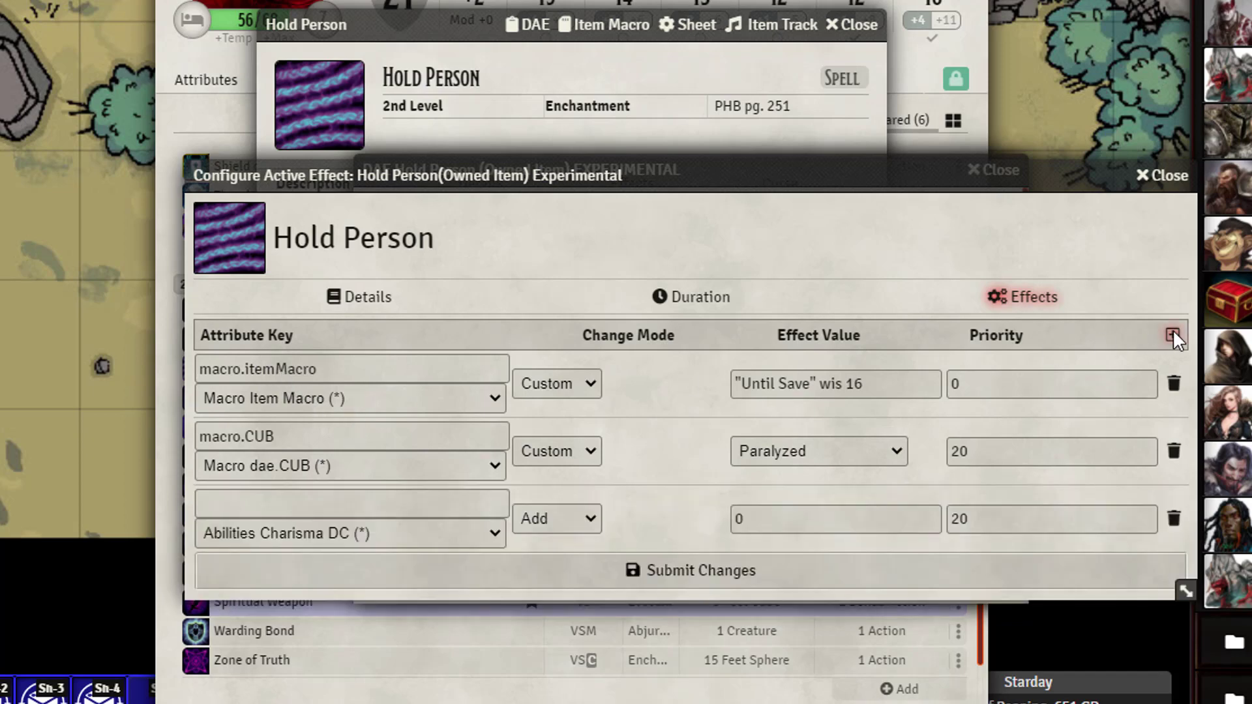
{"action": "left_click", "coordinate": [411, 537]}
{"action": "scroll", "coordinate": [392, 293], "scroll_direction": "down", "scroll_amount": 20}
{"action": "scroll", "coordinate": [391, 287], "scroll_direction": "down", "scroll_amount": 5}
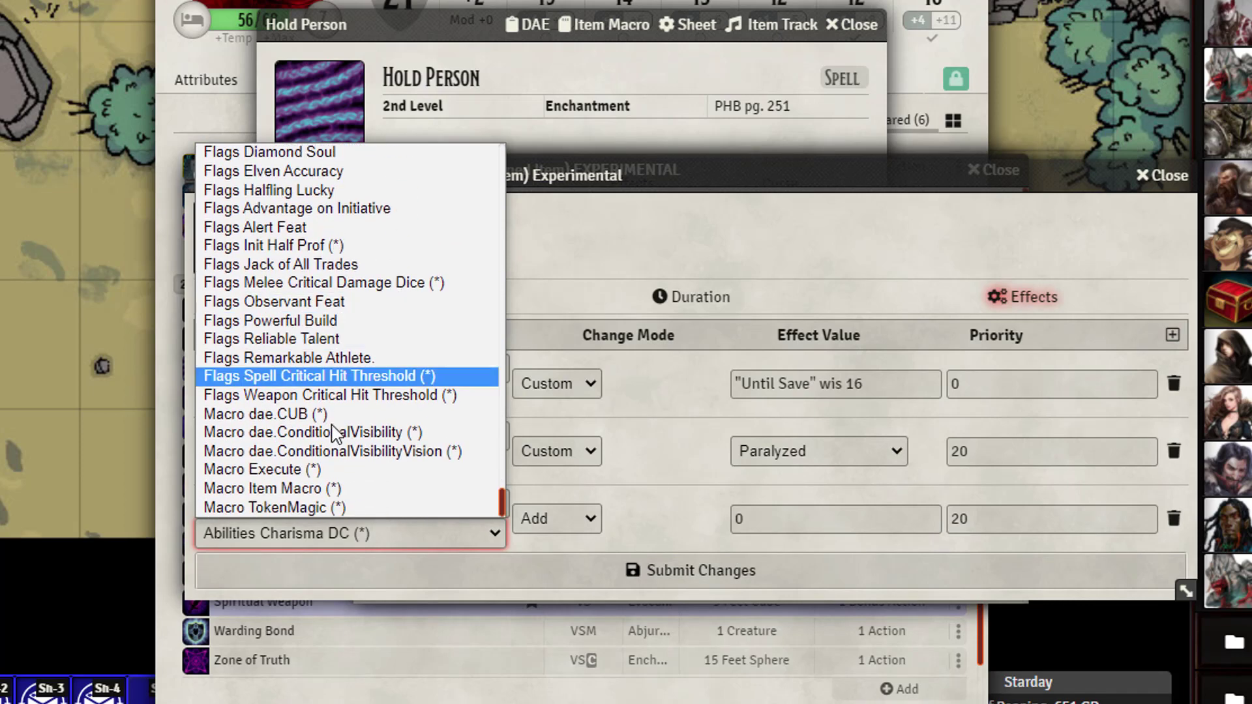
{"action": "left_click", "coordinate": [336, 468]}
{"action": "left_click_drag", "start_coordinate": [766, 510], "coordinate": [676, 514]}
{"action": "type", "text": "\""}
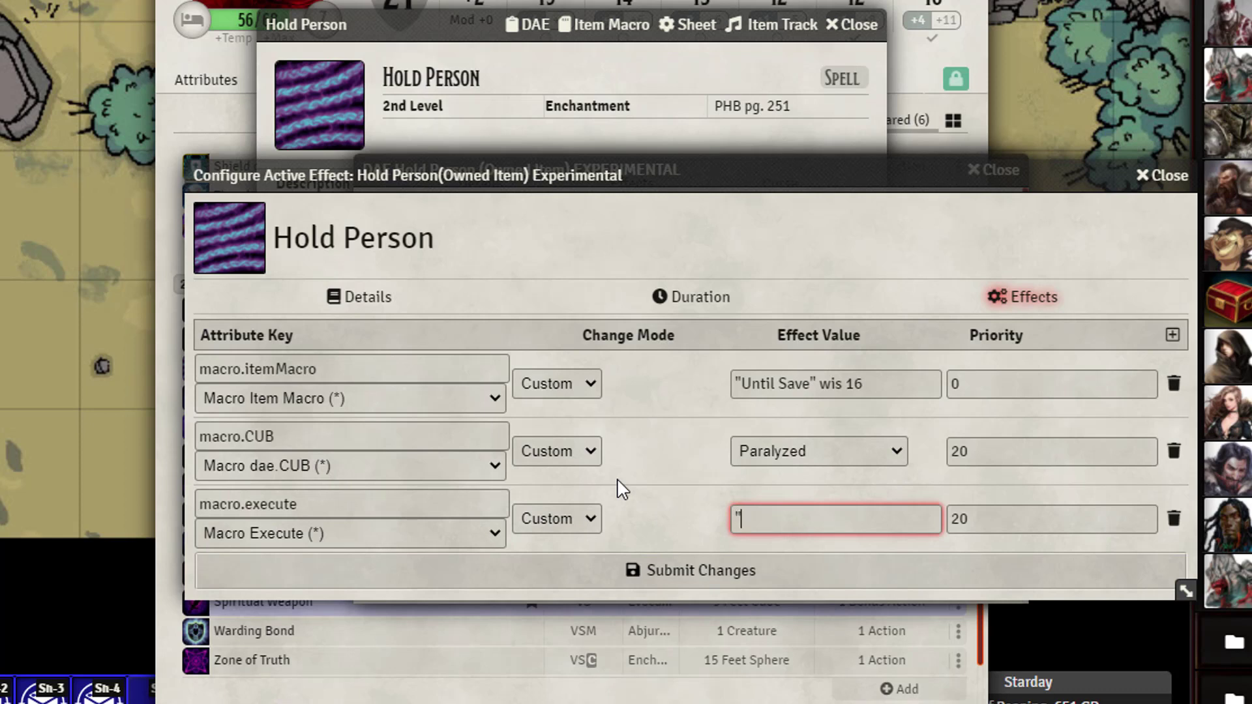
{"action": "type", "text": "Hold Person\""}
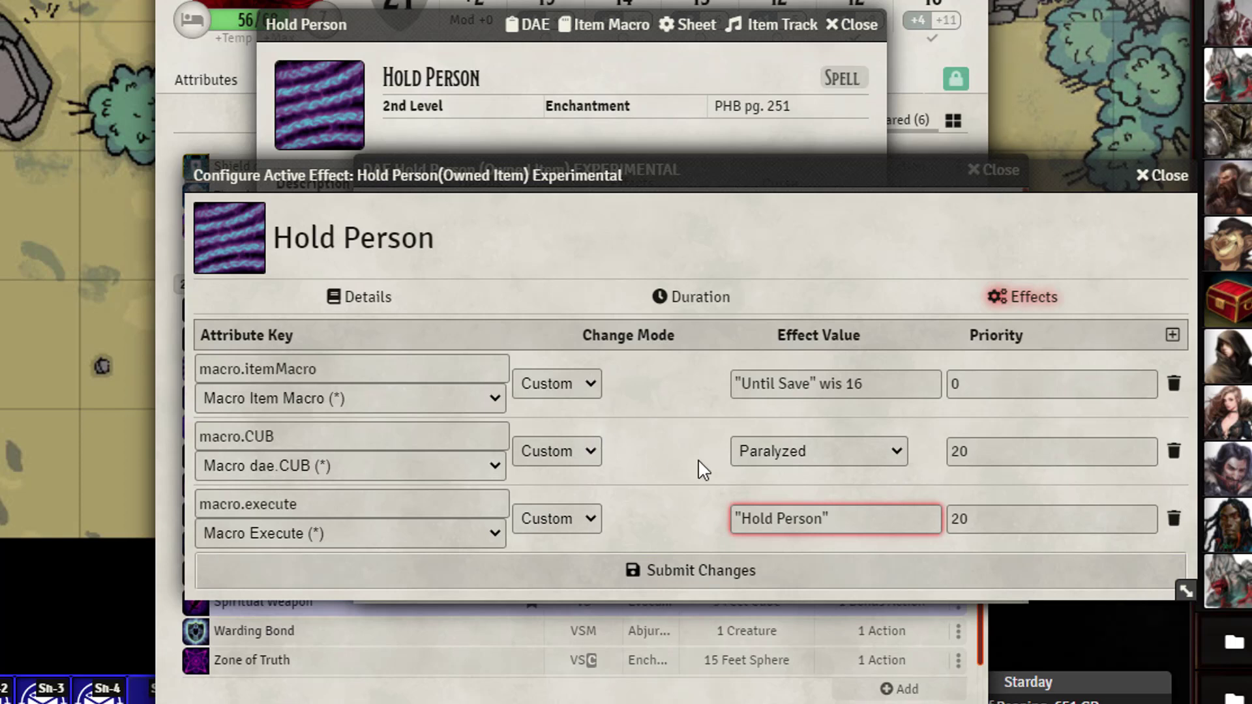
{"action": "left_click", "coordinate": [1174, 516]}
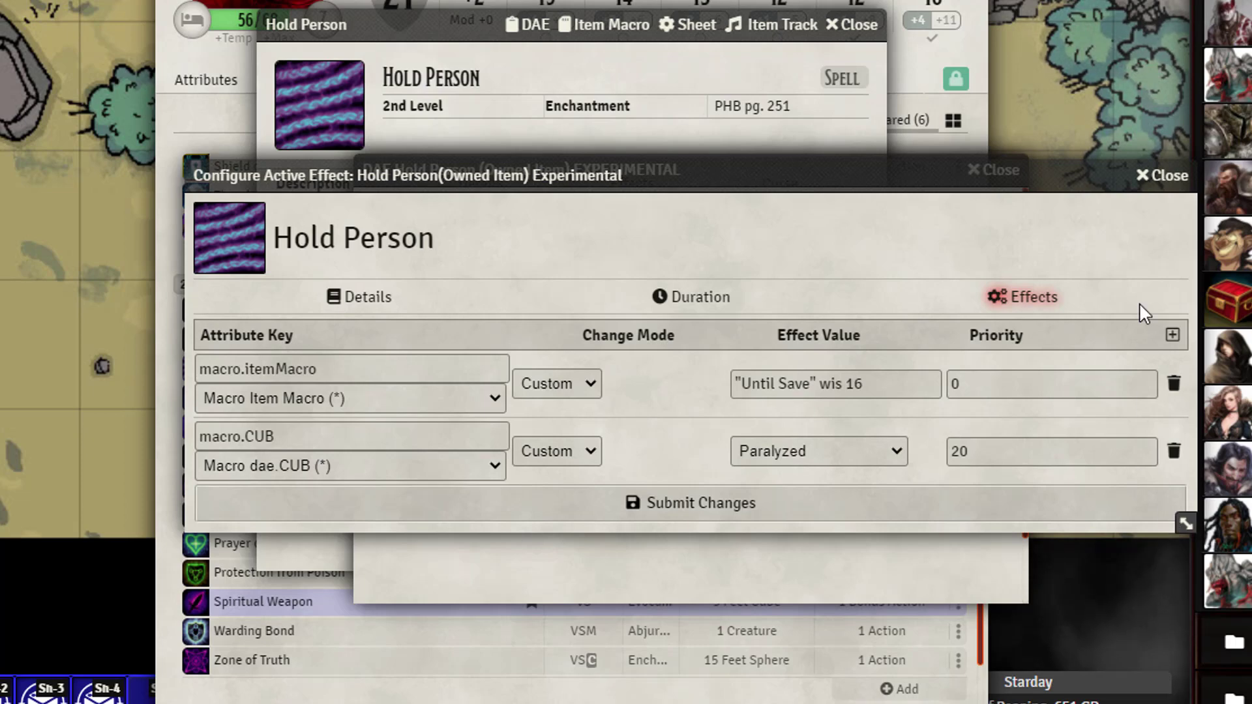
Close the effect windows, open the Hold Person spell's item macro, and enlarge its window to examine the full code.
{"action": "left_click", "coordinate": [1167, 175]}
{"action": "left_click", "coordinate": [1008, 170]}
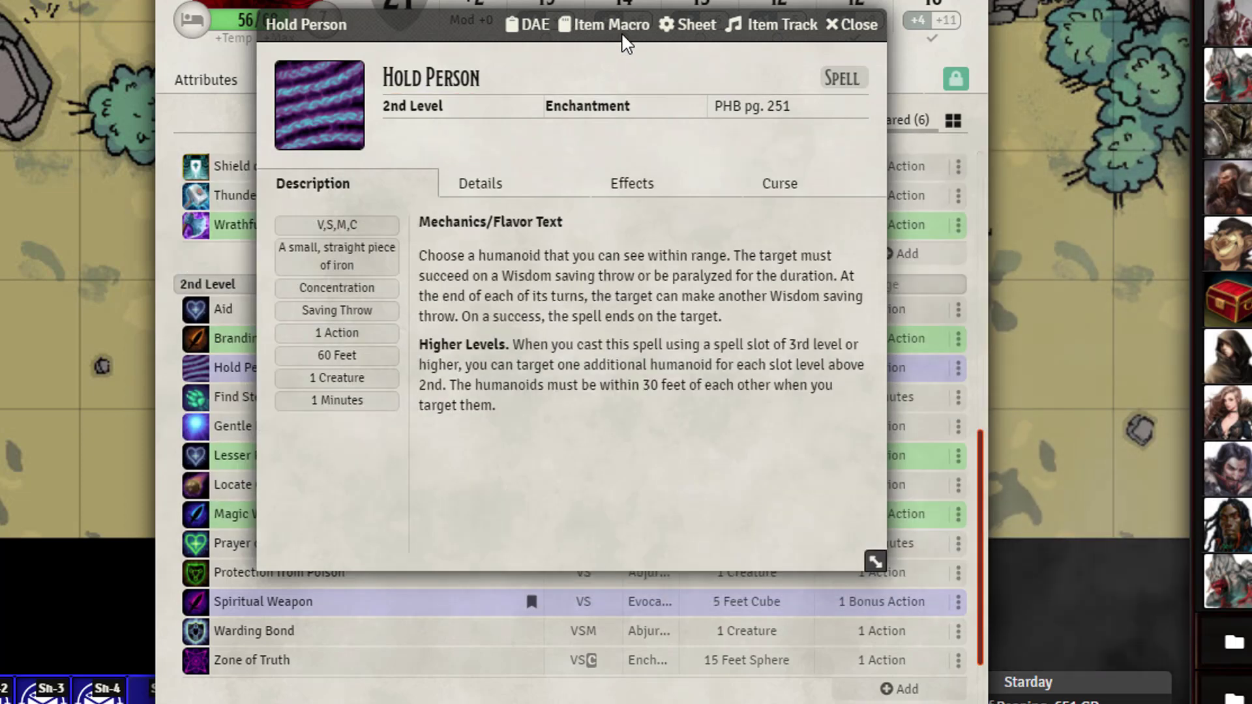
{"action": "left_click", "coordinate": [607, 24]}
{"action": "left_click_drag", "start_coordinate": [664, 46], "coordinate": [717, 0]}
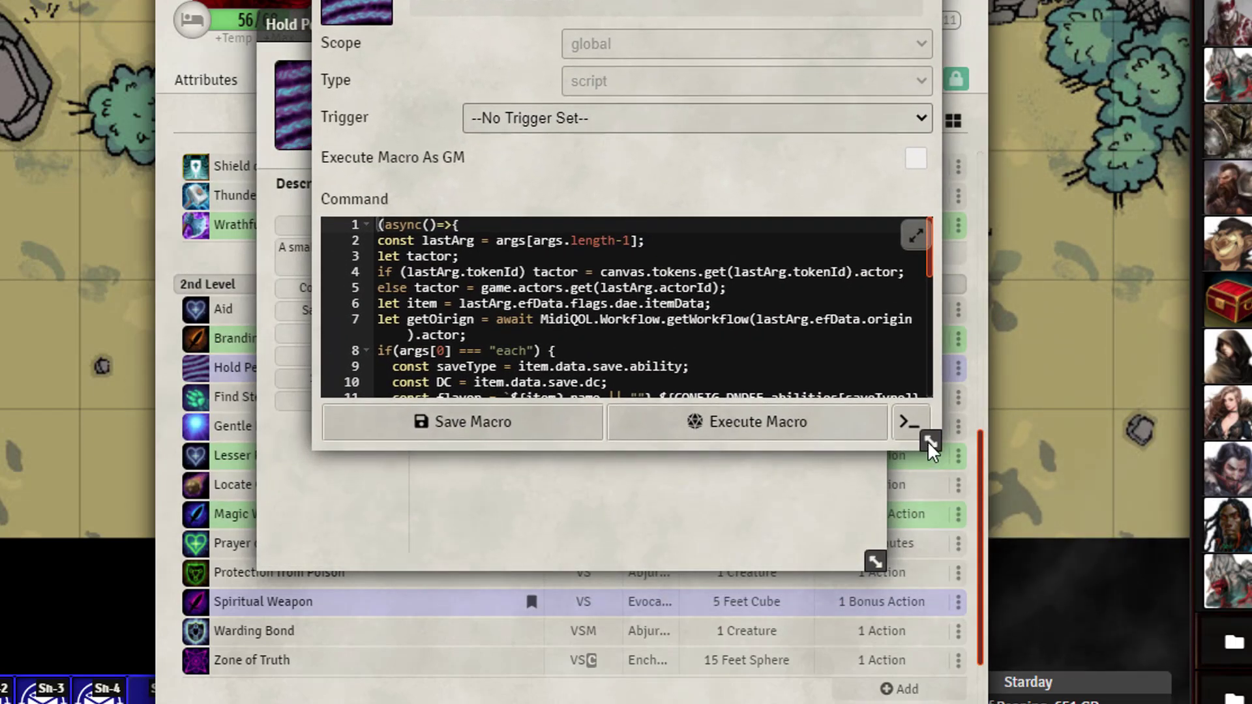
{"action": "left_click_drag", "start_coordinate": [926, 439], "coordinate": [1177, 703]}
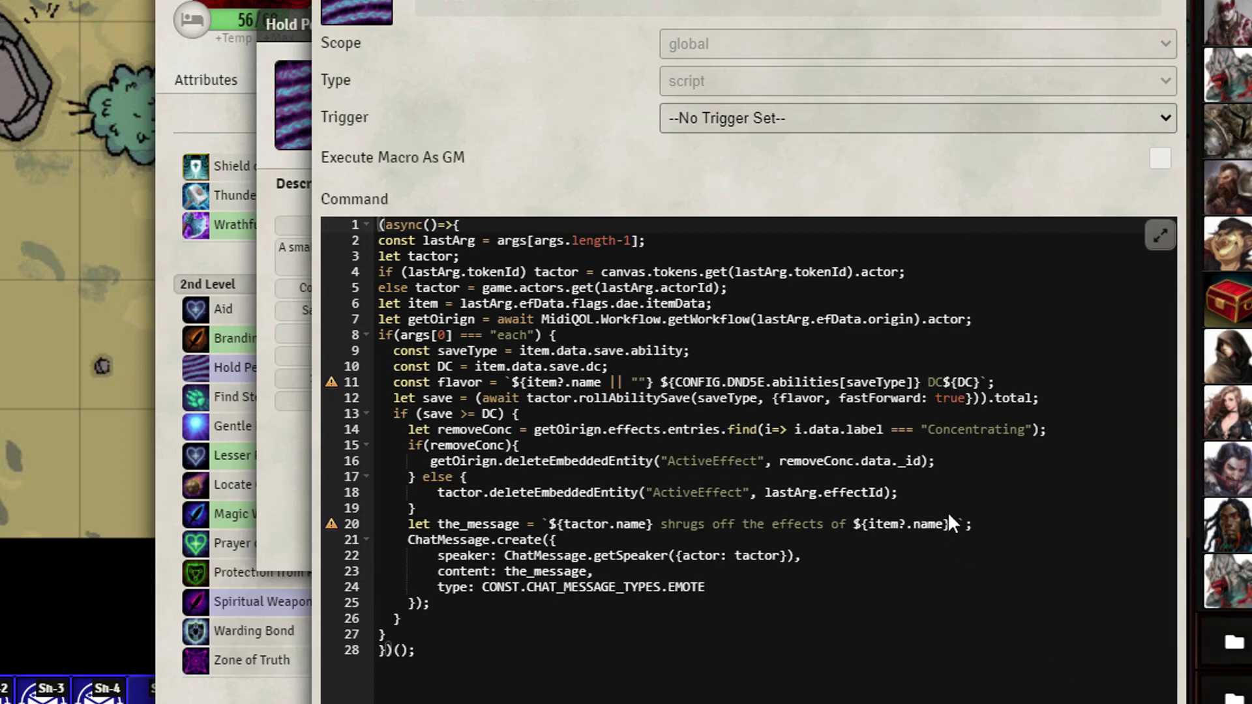